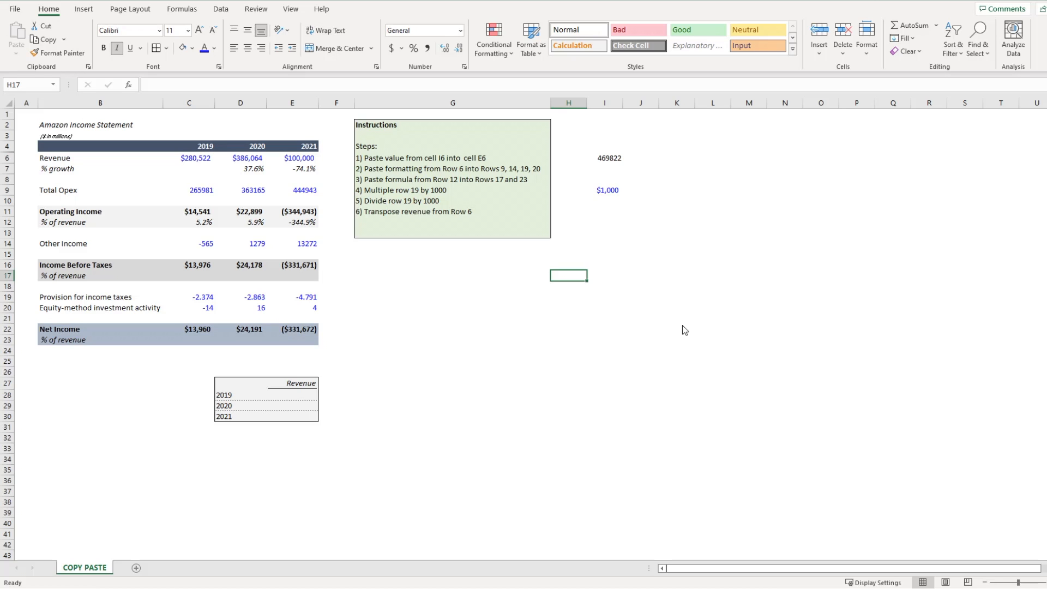
- Copy the unformatted revenue value in cell I6
{"action": "key", "text": "Up"}
{"action": "key", "text": "Right"}
{"action": "key", "text": "Up"}
{"action": "key", "text": "Up"}
{"action": "key", "text": "Up"}
{"action": "key", "text": "Up"}
{"action": "key", "text": "Up"}
{"action": "key", "text": "Up"}
{"action": "key", "text": "Up"}
{"action": "key", "text": "Up"}
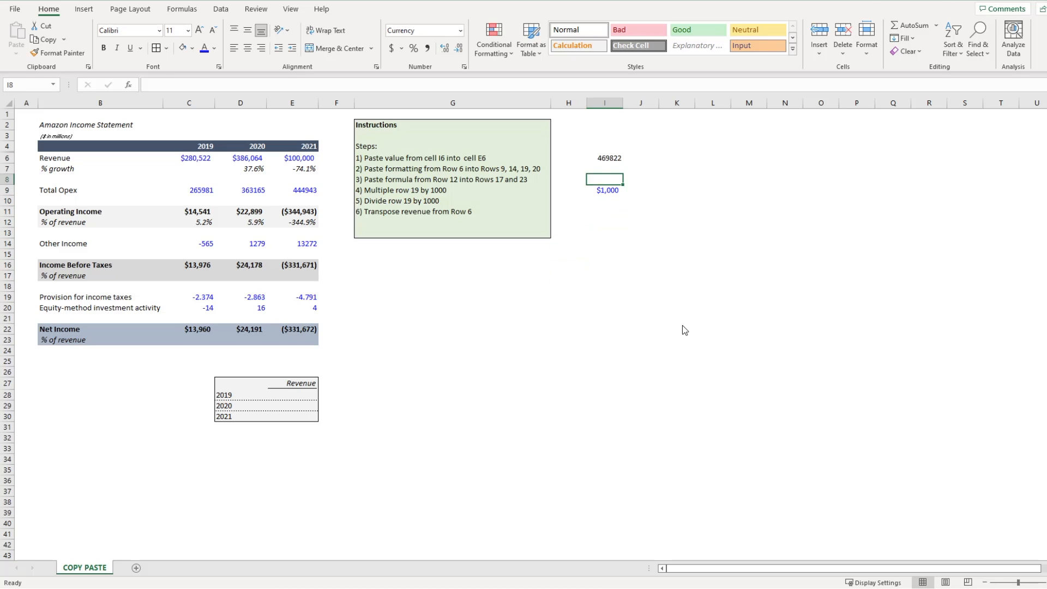
{"action": "key", "text": "Up"}
{"action": "key", "text": "Up"}
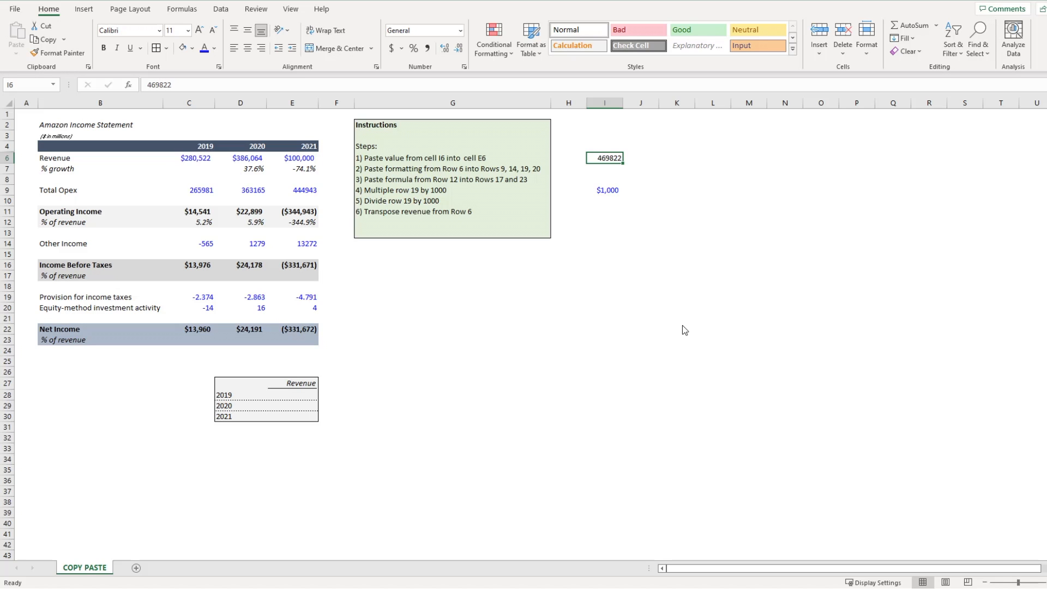
{"action": "key", "text": "ctrl+c"}
- Try a regular paste of the copied I6 cell into the 2021 revenue cell E6, and undo it
{"action": "key", "text": "Left"}
{"action": "key", "text": "Left"}
{"action": "key", "text": "Left"}
{"action": "key", "text": "Left"}
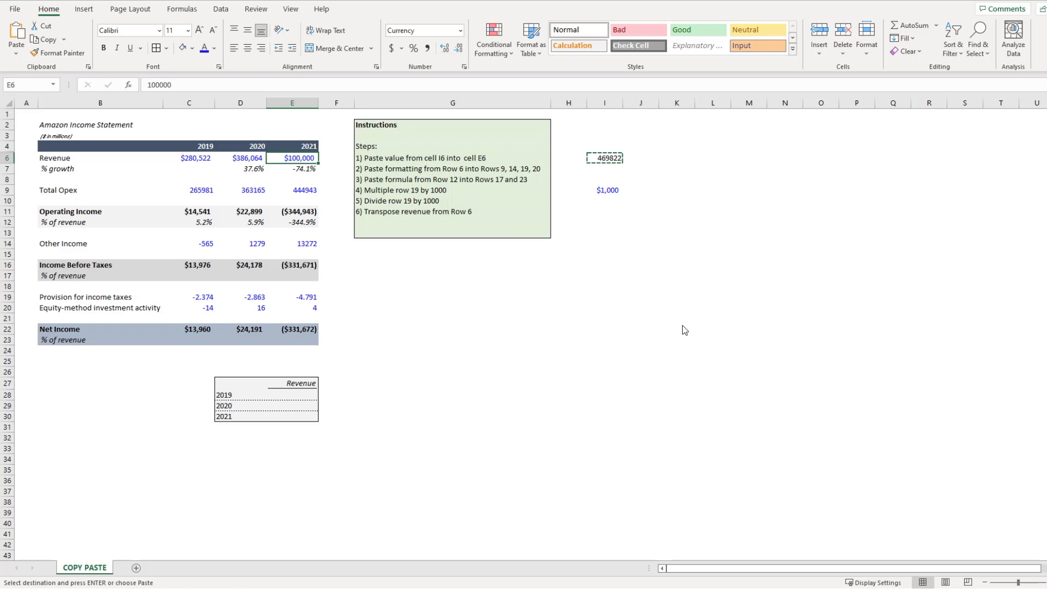
{"action": "key", "text": "ctrl+v"}
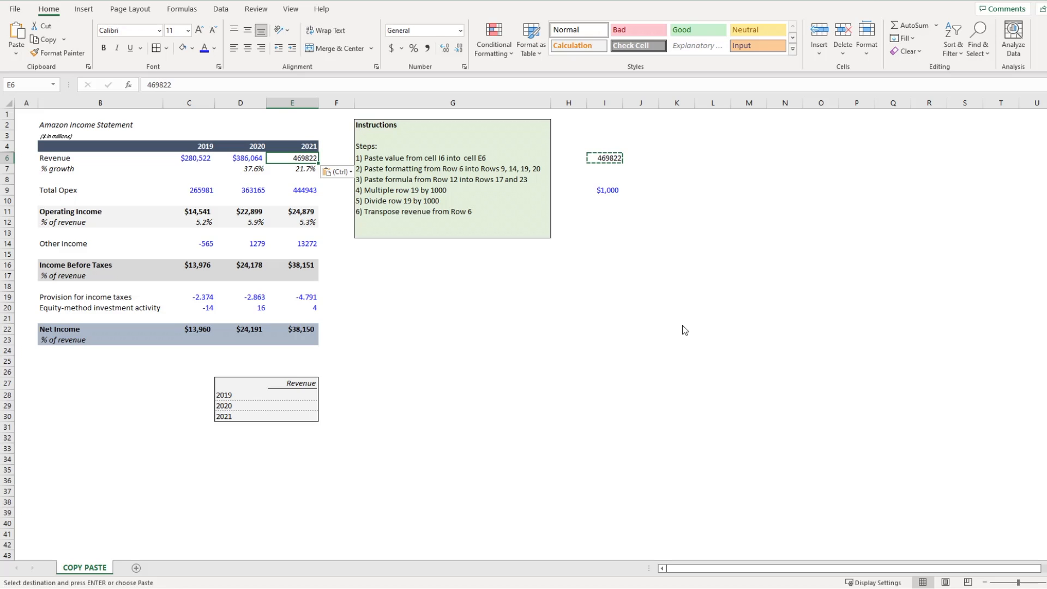
{"action": "key", "text": "ctrl+z"}
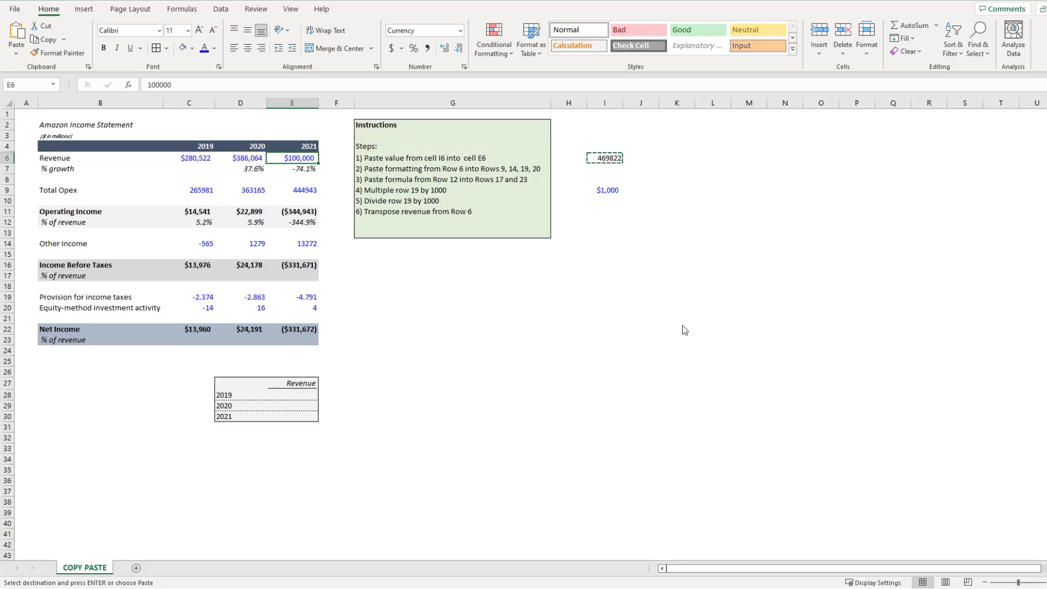
- Paste only the copied value into cell E6 with Paste Special Values and clear the copy selection
{"action": "key", "text": "alt"}
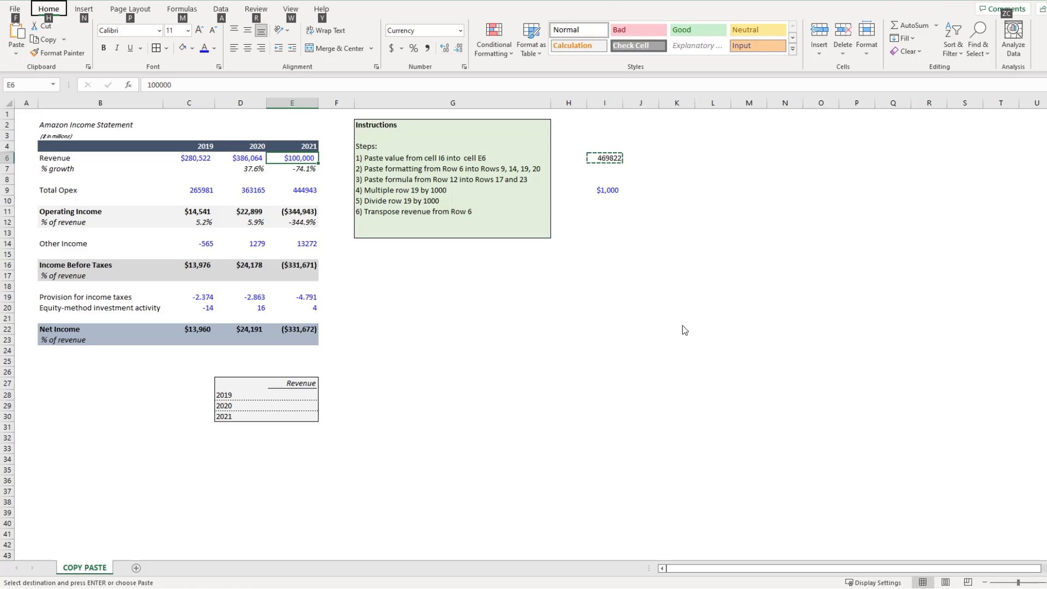
{"action": "key", "text": "e"}
{"action": "key", "text": "s"}
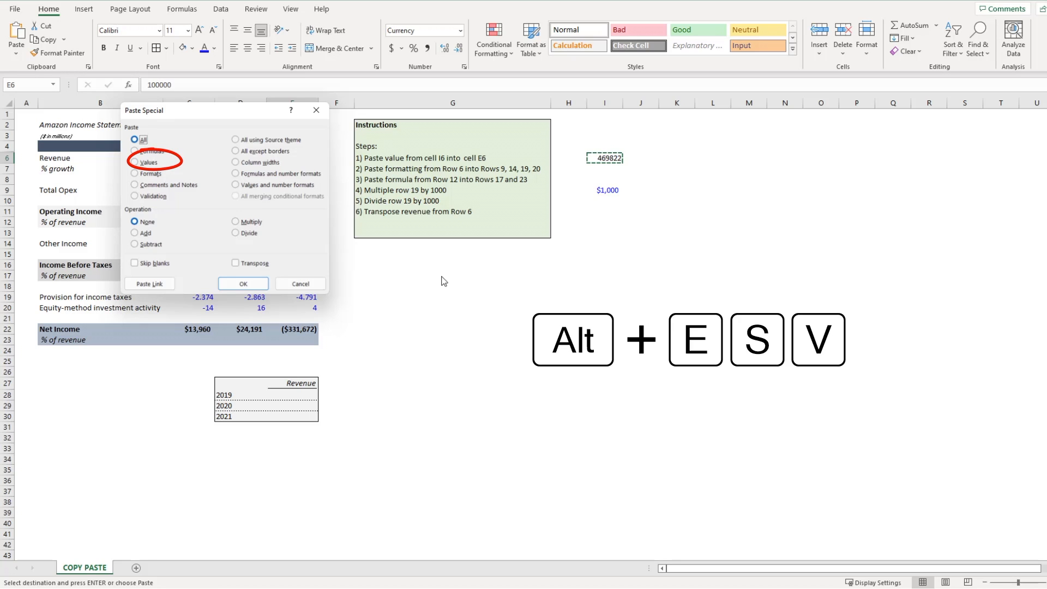
{"action": "key", "text": "v"}
{"action": "key", "text": "Return"}
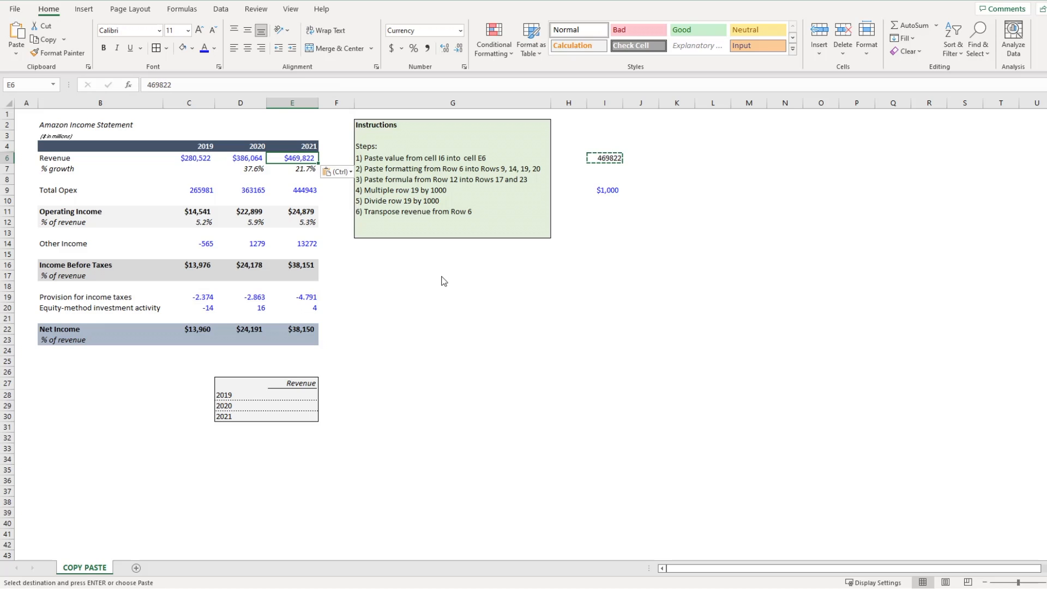
{"action": "key", "text": "Escape"}
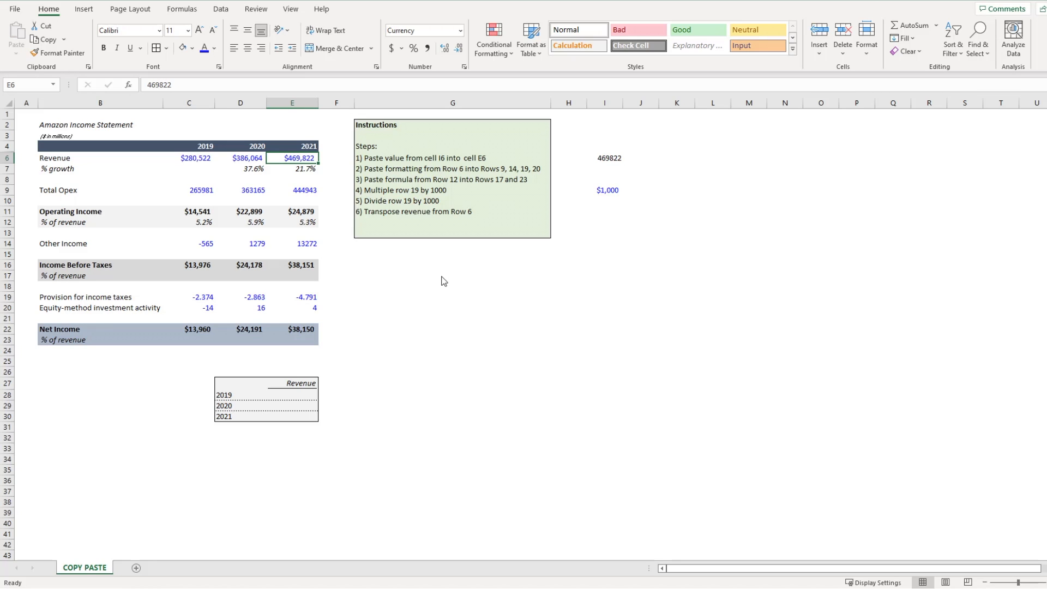
{"action": "key", "text": "Left"}
{"action": "key", "text": "Left"}
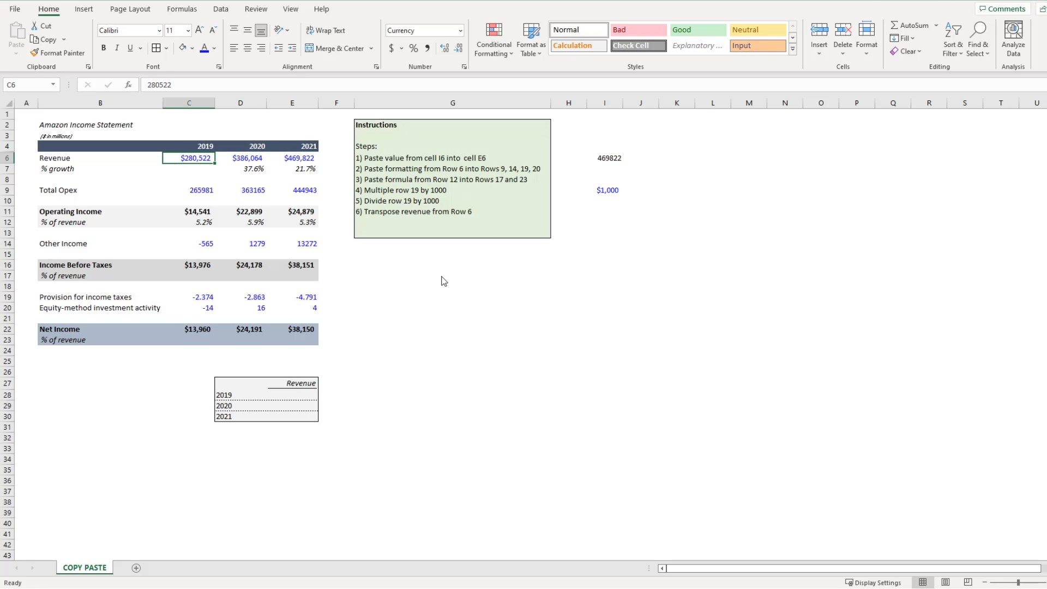
{"action": "key", "text": "shift+Right"}
{"action": "key", "text": "shift+Right"}
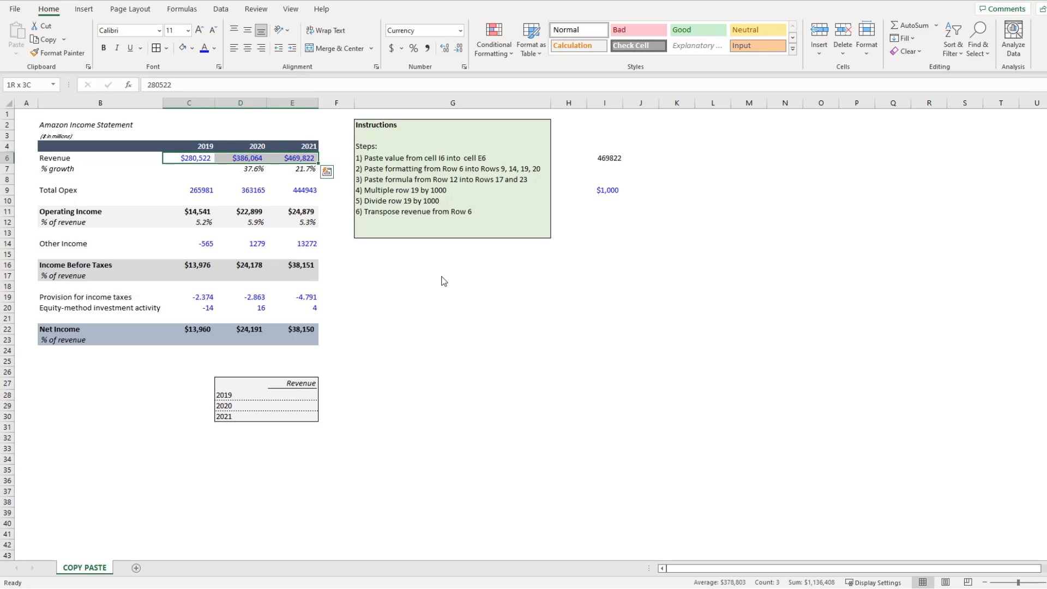
{"action": "key", "text": "ctrl+c"}
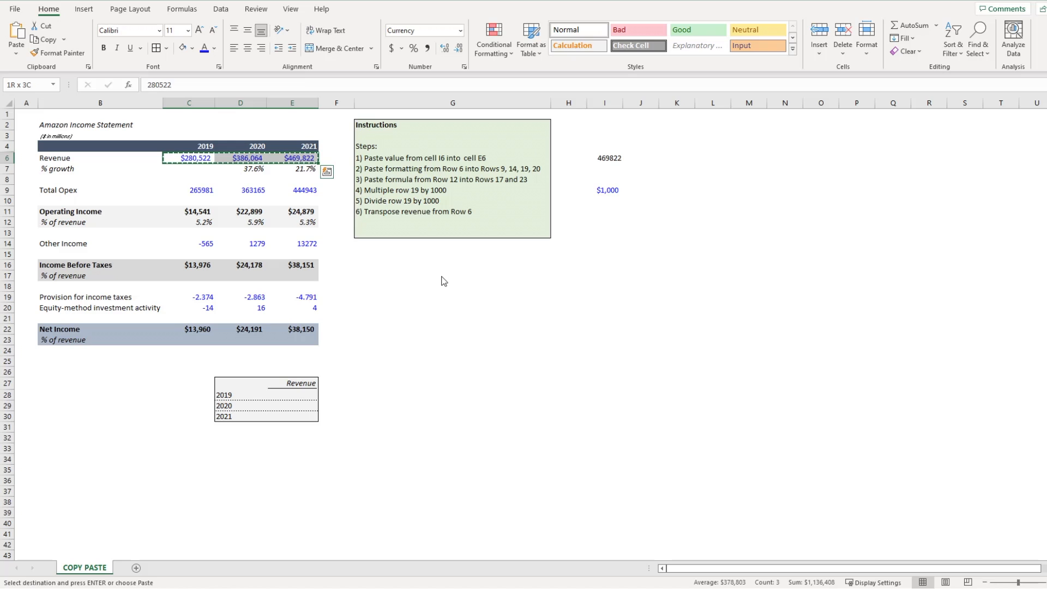
{"action": "key", "text": "Down"}
{"action": "key", "text": "Down"}
{"action": "key", "text": "Down"}
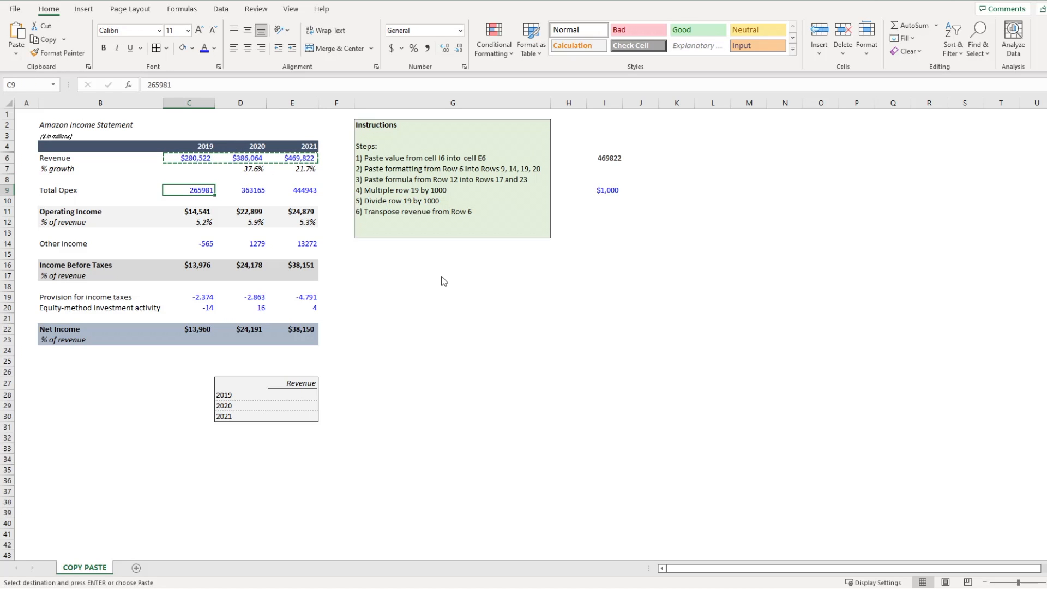
{"action": "key", "text": "Escape"}
{"action": "key", "text": "Up"}
{"action": "key", "text": "Up"}
{"action": "key", "text": "Up"}
- Copy the revenue cells C6:E6 and paste only their formats onto the Total Opex cells C9:E9
{"action": "key", "text": "shift+Right"}
{"action": "key", "text": "shift+Right"}
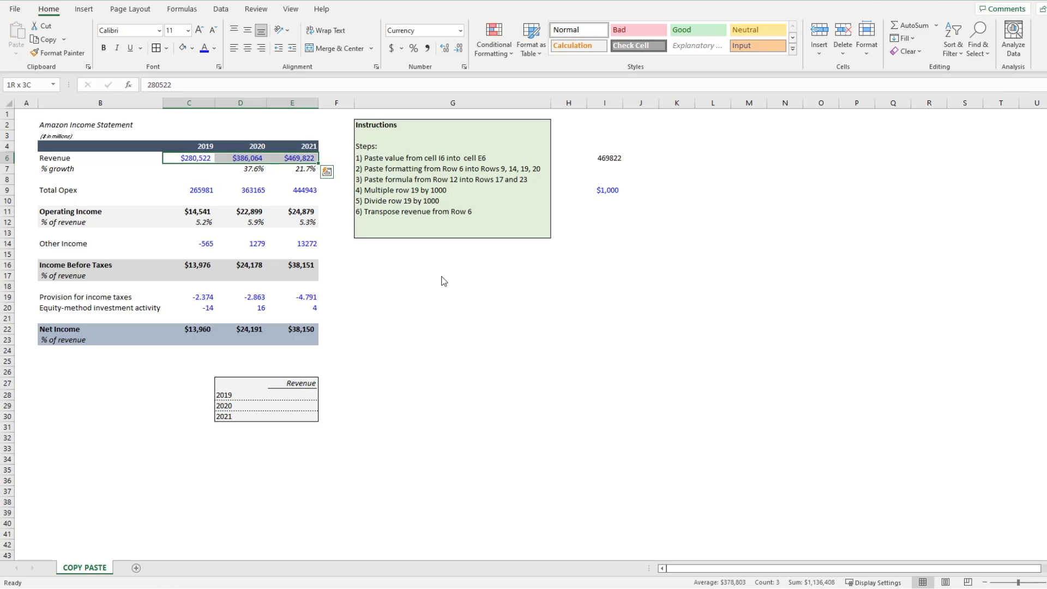
{"action": "key", "text": "ctrl+c"}
{"action": "key", "text": "Down"}
{"action": "key", "text": "Down"}
{"action": "key", "text": "Down"}
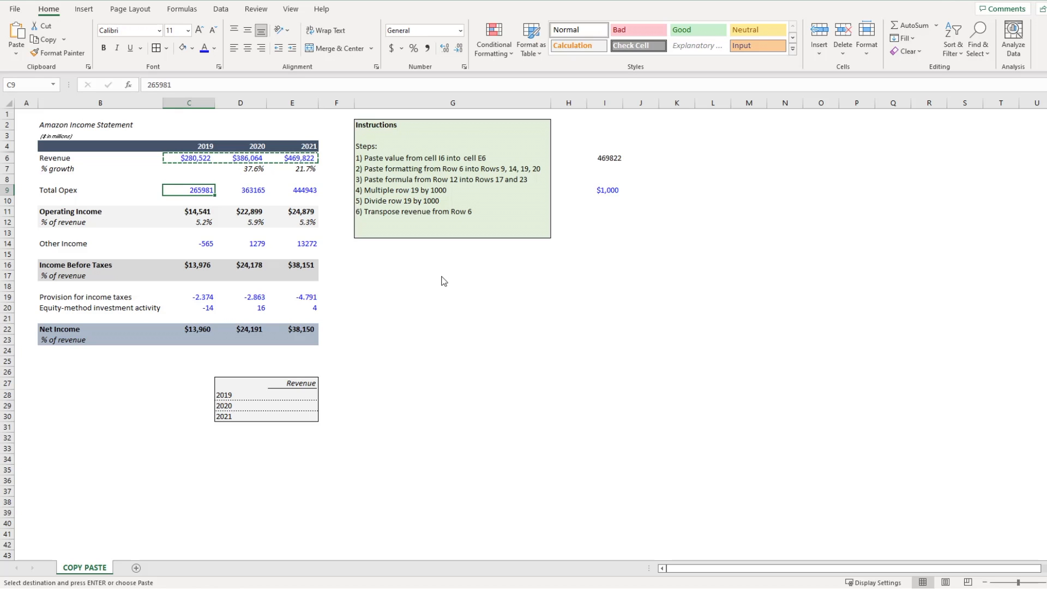
{"action": "key", "text": "alt"}
{"action": "key", "text": "e"}
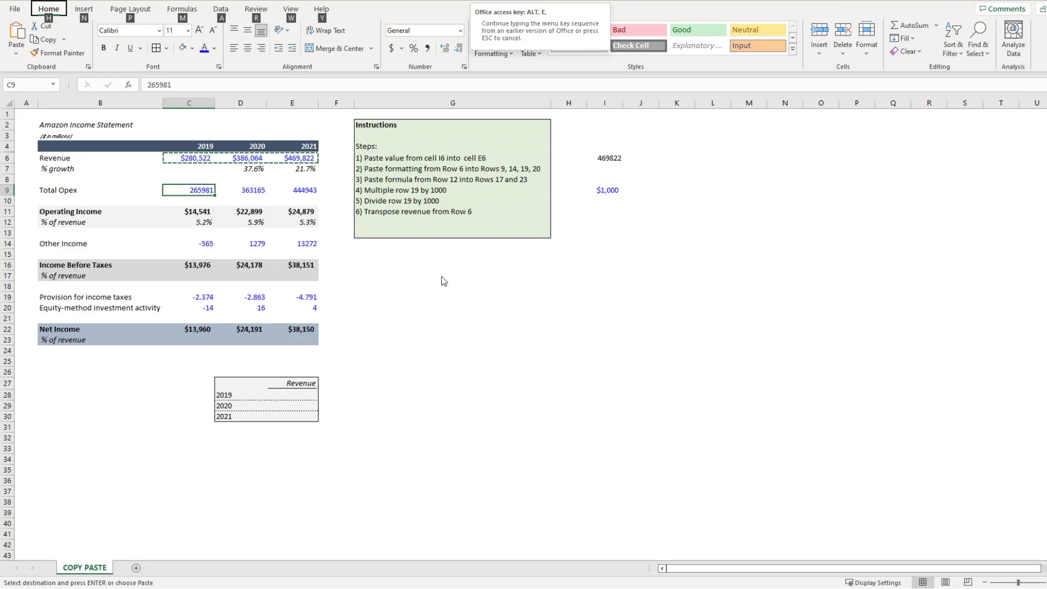
{"action": "key", "text": "s"}
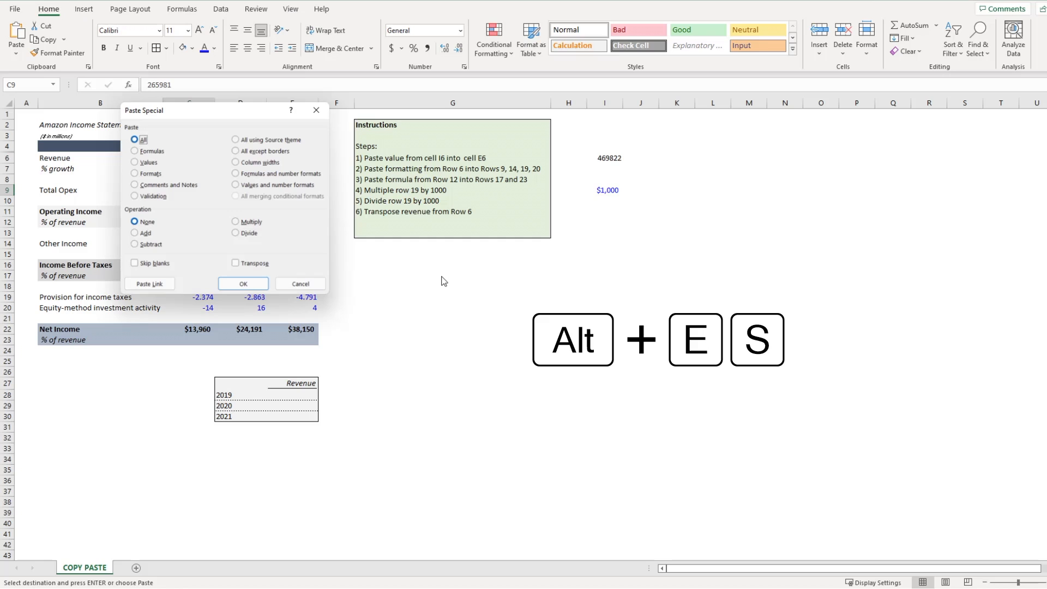
{"action": "key", "text": "t"}
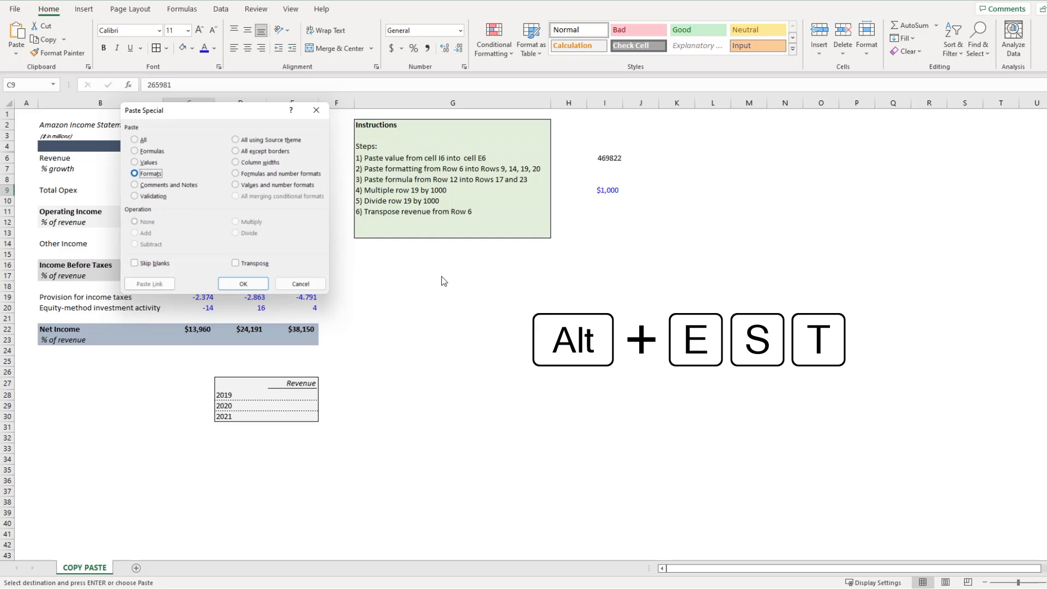
{"action": "key", "text": "Return"}
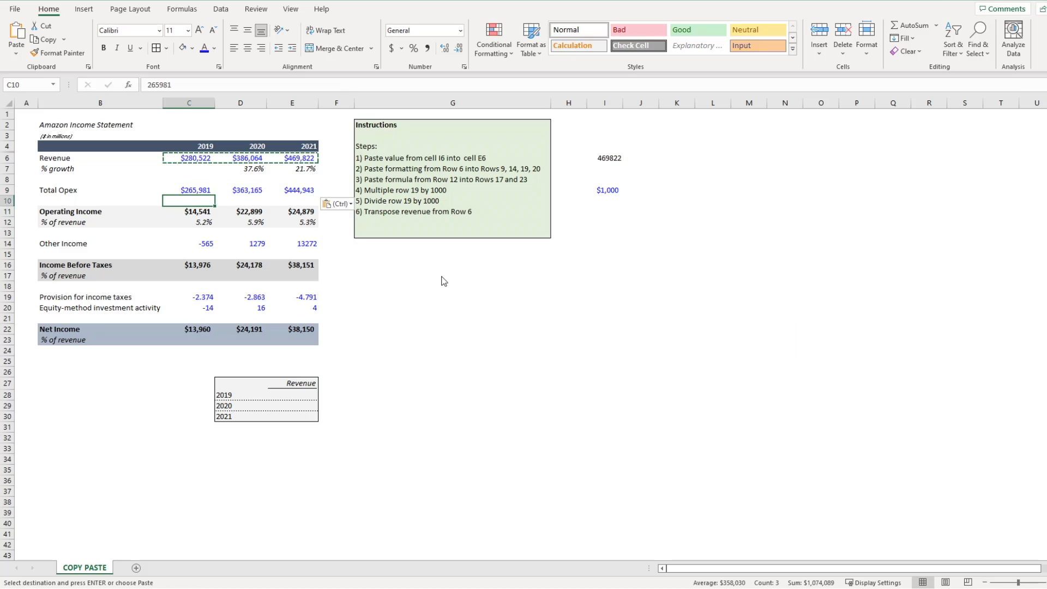
- Repeat the formats paste on the Other Income cells C14:E14
{"action": "key", "text": "Down"}
{"action": "key", "text": "Down"}
{"action": "key", "text": "Down"}
{"action": "key", "text": "Down"}
{"action": "key", "text": "shift+Right"}
{"action": "key", "text": "shift+Right"}
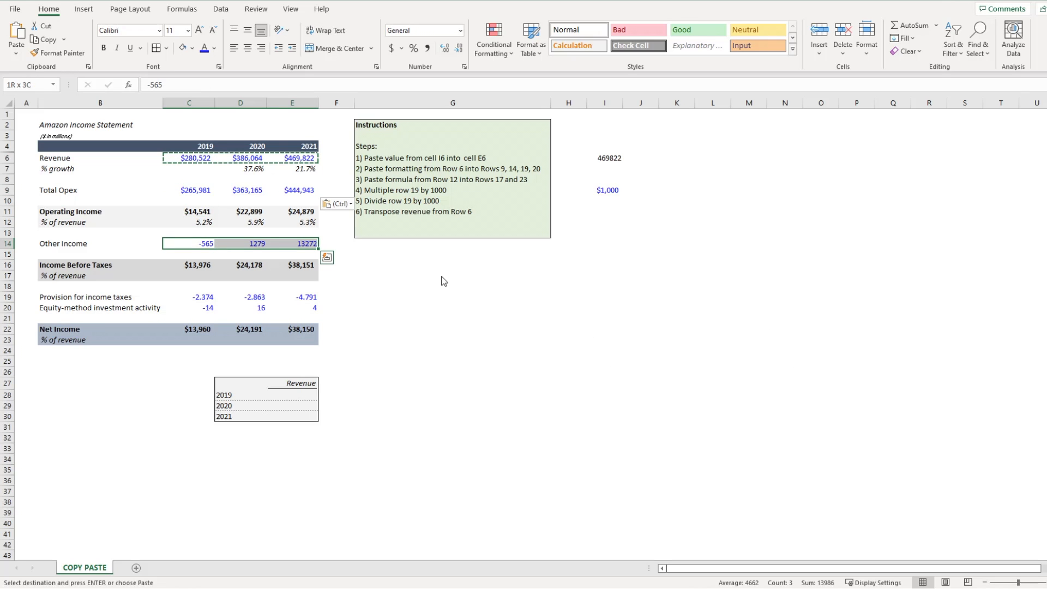
{"action": "key", "text": "F4"}
- Repeat the formats paste on the income tax and equity-method cells C19:E20, and clear the copy selection
{"action": "key", "text": "Down"}
{"action": "key", "text": "Down"}
{"action": "key", "text": "Down"}
{"action": "key", "text": "Down"}
{"action": "key", "text": "Down"}
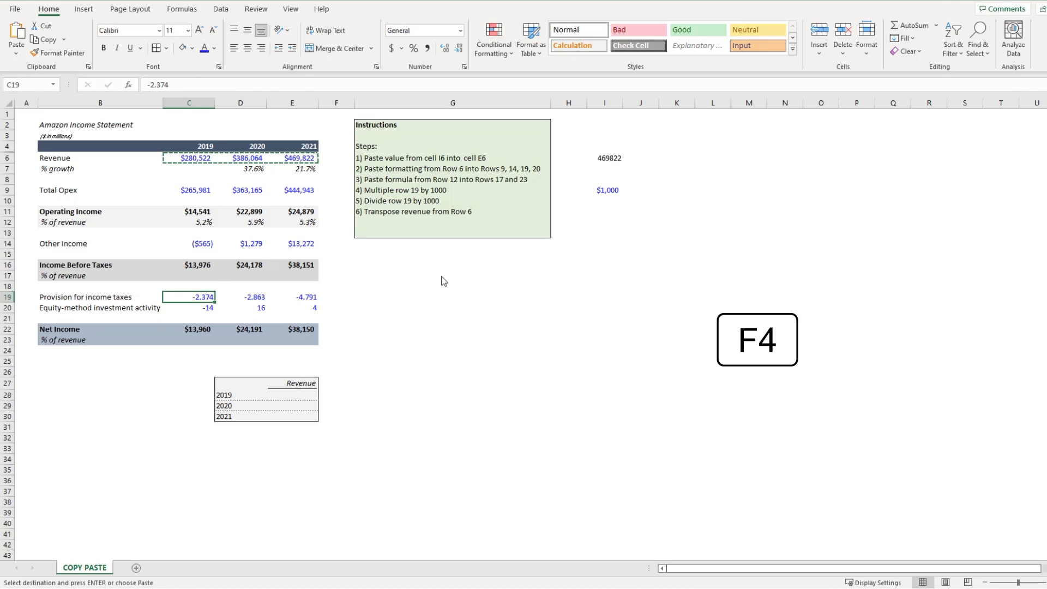
{"action": "key", "text": "shift+Right"}
{"action": "key", "text": "shift+Right"}
{"action": "key", "text": "shift+Down"}
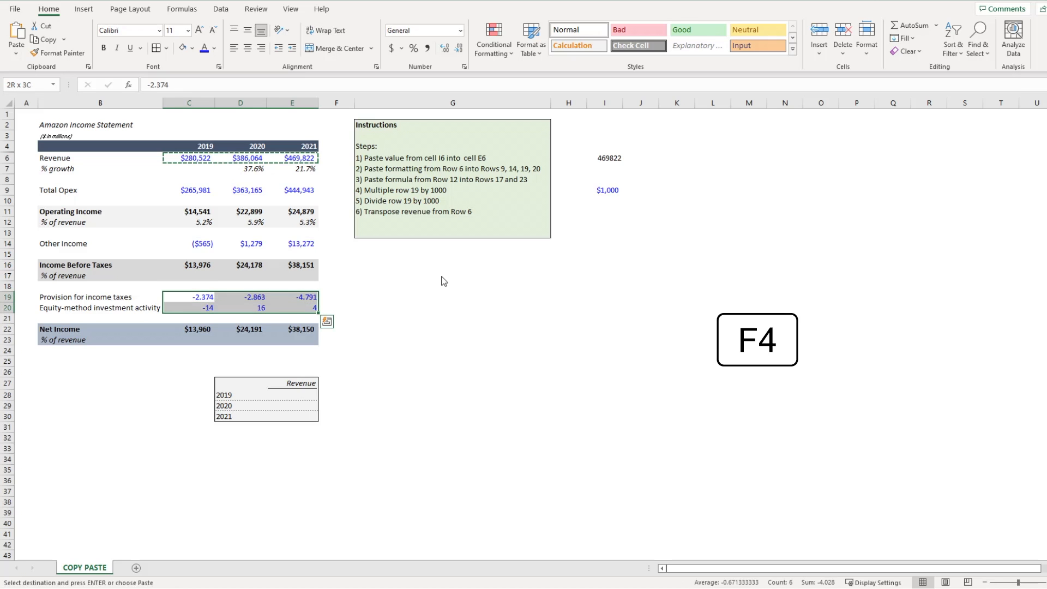
{"action": "key", "text": "F4"}
{"action": "key", "text": "Escape"}
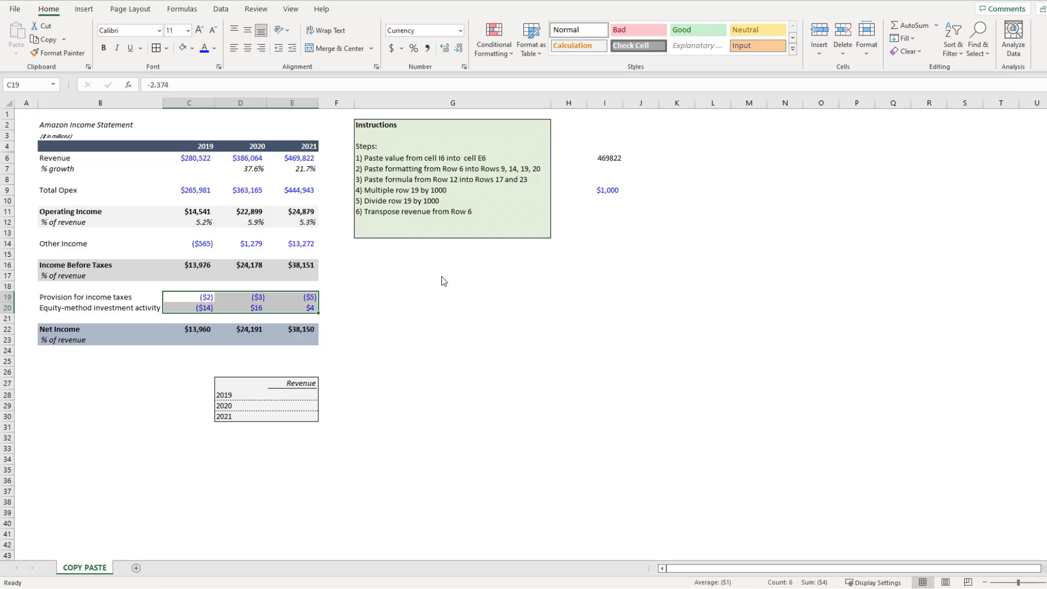
{"action": "key", "text": "Right"}
{"action": "key", "text": "Right"}
{"action": "key", "text": "Right"}
{"action": "key", "text": "Up"}
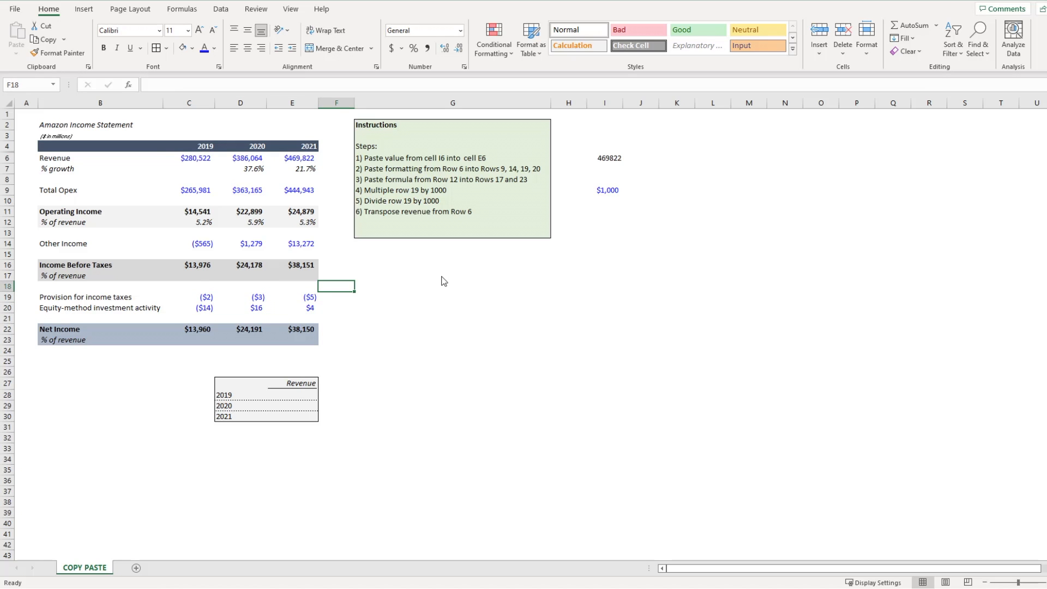
{"action": "key", "text": "Left"}
{"action": "key", "text": "Left"}
{"action": "key", "text": "Up"}
{"action": "key", "text": "Up"}
{"action": "key", "text": "Up"}
{"action": "key", "text": "Up"}
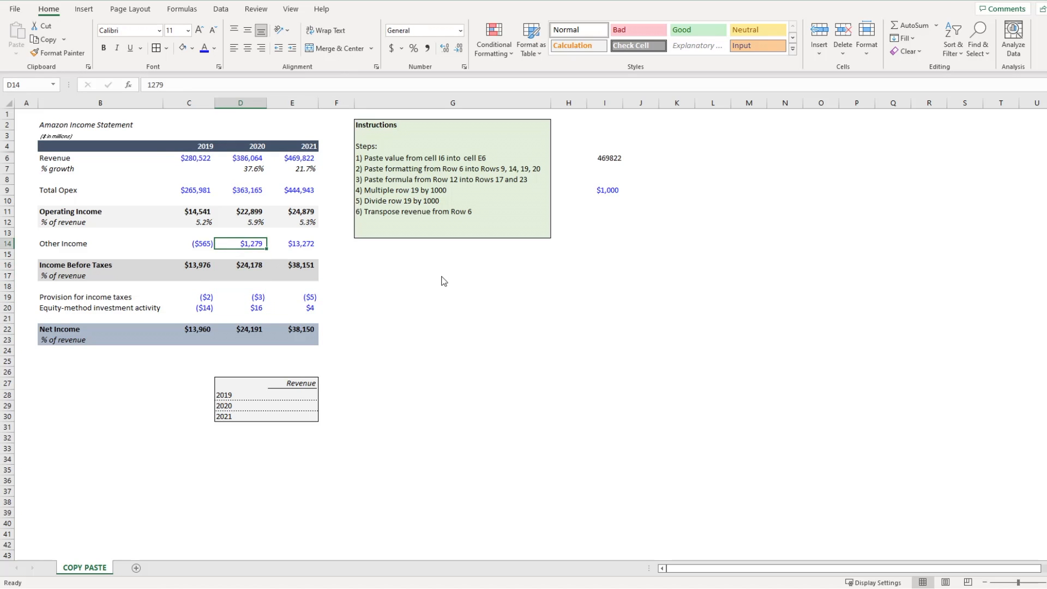
{"action": "key", "text": "Left"}
{"action": "key", "text": "Up"}
{"action": "key", "text": "Up"}
{"action": "key", "text": "shift+Right"}
{"action": "key", "text": "shift+Right"}
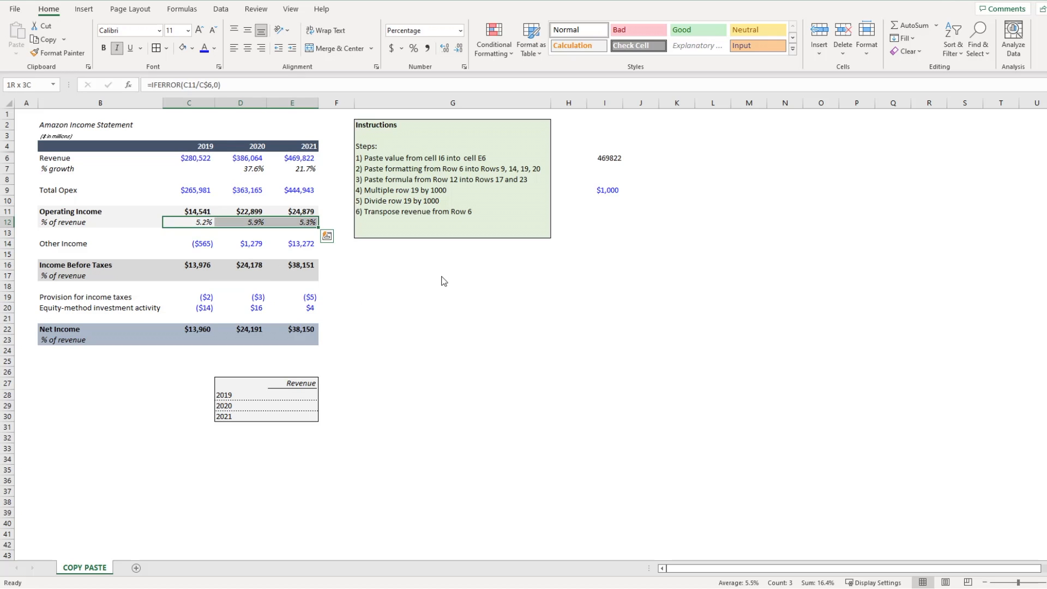
{"action": "key", "text": "Down"}
{"action": "key", "text": "Down"}
{"action": "key", "text": "Down"}
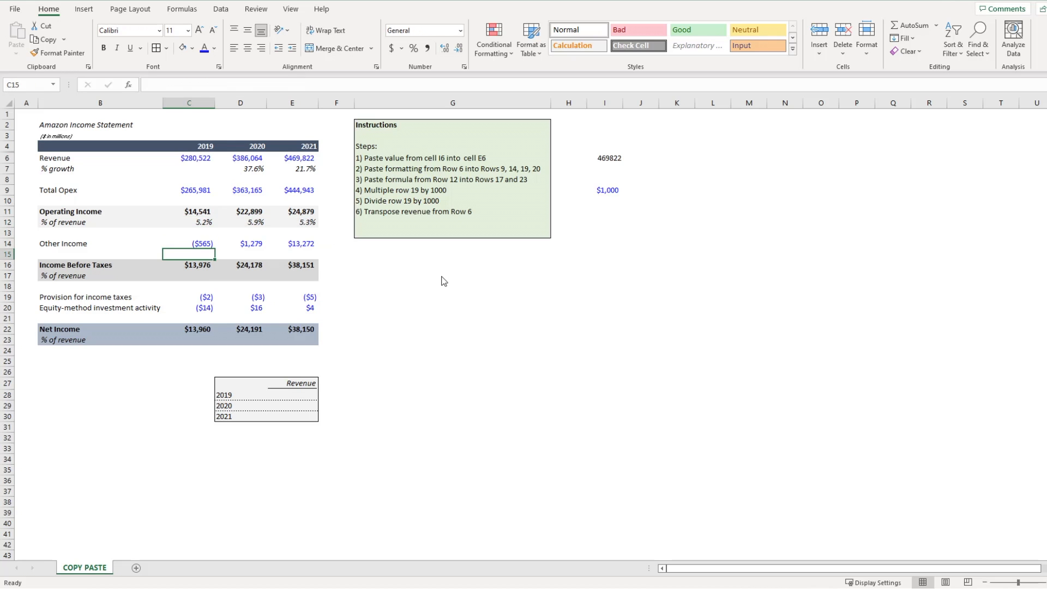
- Examine the cell references in the operating income % of revenue formulas in C12, D12 and E12
{"action": "key", "text": "Up"}
{"action": "key", "text": "Up"}
{"action": "key", "text": "Up"}
{"action": "key", "text": "F2"}
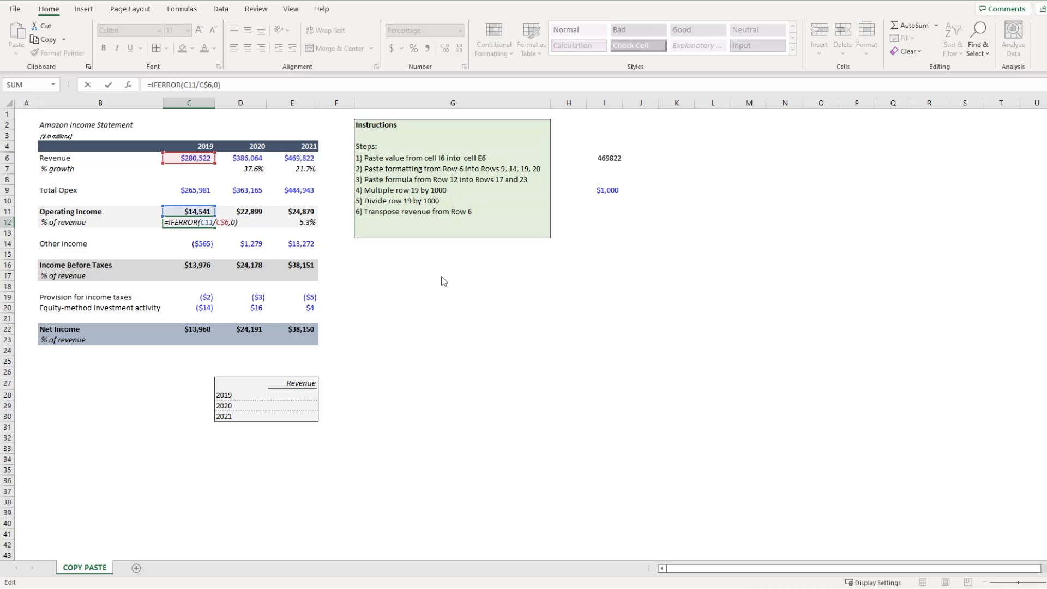
{"action": "key", "text": "Escape"}
{"action": "key", "text": "Right"}
{"action": "key", "text": "F2"}
{"action": "key", "text": "Escape"}
{"action": "key", "text": "Right"}
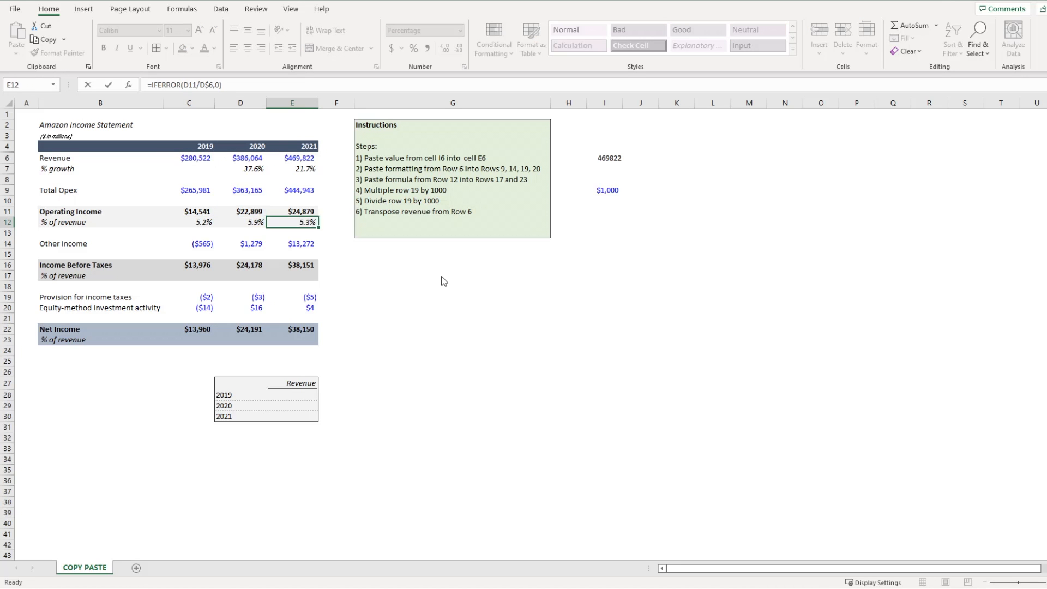
{"action": "key", "text": "F2"}
{"action": "key", "text": "Escape"}
{"action": "key", "text": "ctrl+Left"}
{"action": "key", "text": "Right"}
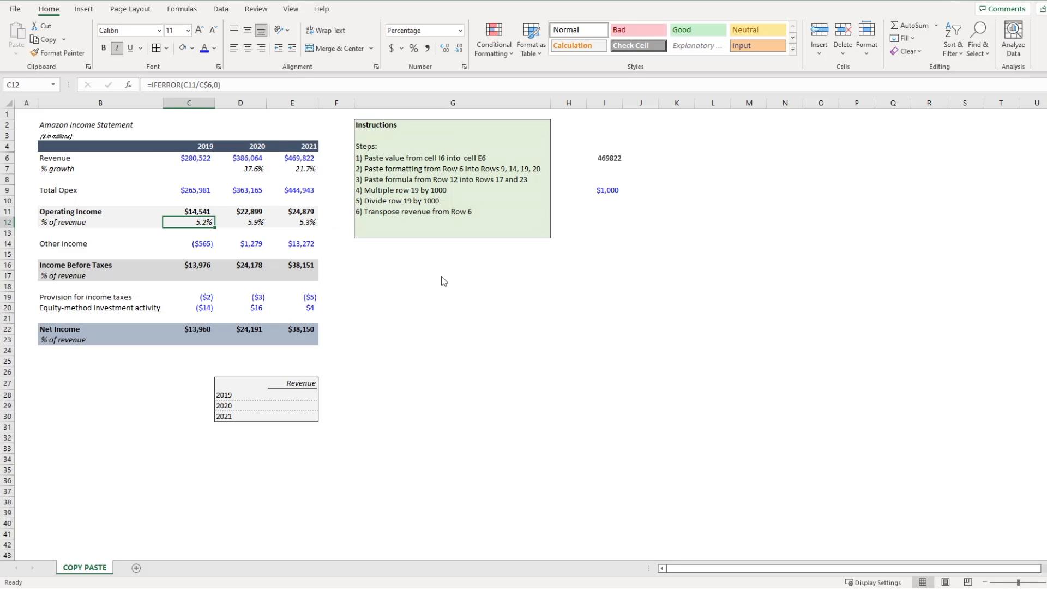
- Copy the % of revenue formulas in C12:E12 and go to cell C17
{"action": "key", "text": "ctrl+shift+Right"}
{"action": "key", "text": "ctrl+c"}
{"action": "key", "text": "Down"}
{"action": "key", "text": "Down"}
{"action": "key", "text": "Down"}
{"action": "key", "text": "Down"}
{"action": "key", "text": "Down"}
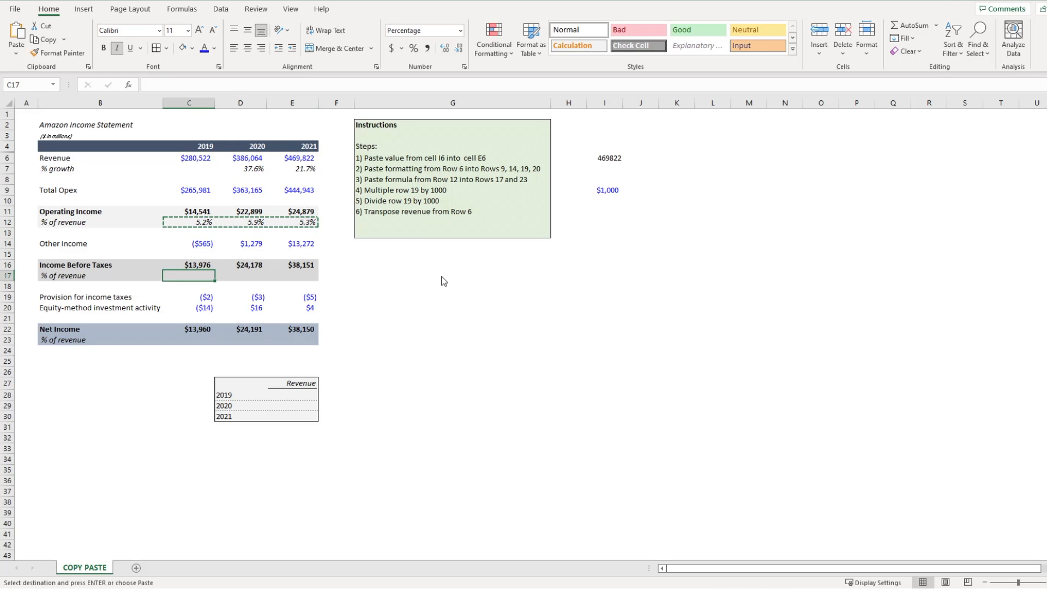
- Try a regular paste of the copied cells into the % of revenue cells C17:E17, and undo it
{"action": "key", "text": "ctrl+shift+Right"}
{"action": "key", "text": "ctrl+v"}
{"action": "key", "text": "Down"}
{"action": "key", "text": "Down"}
{"action": "key", "text": "Down"}
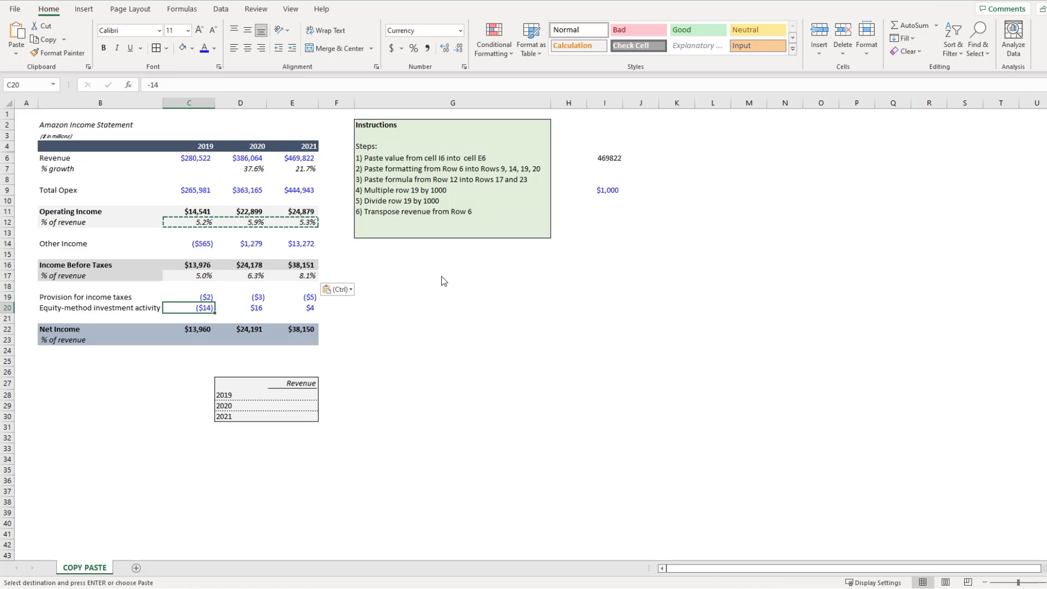
{"action": "key", "text": "ctrl+z"}
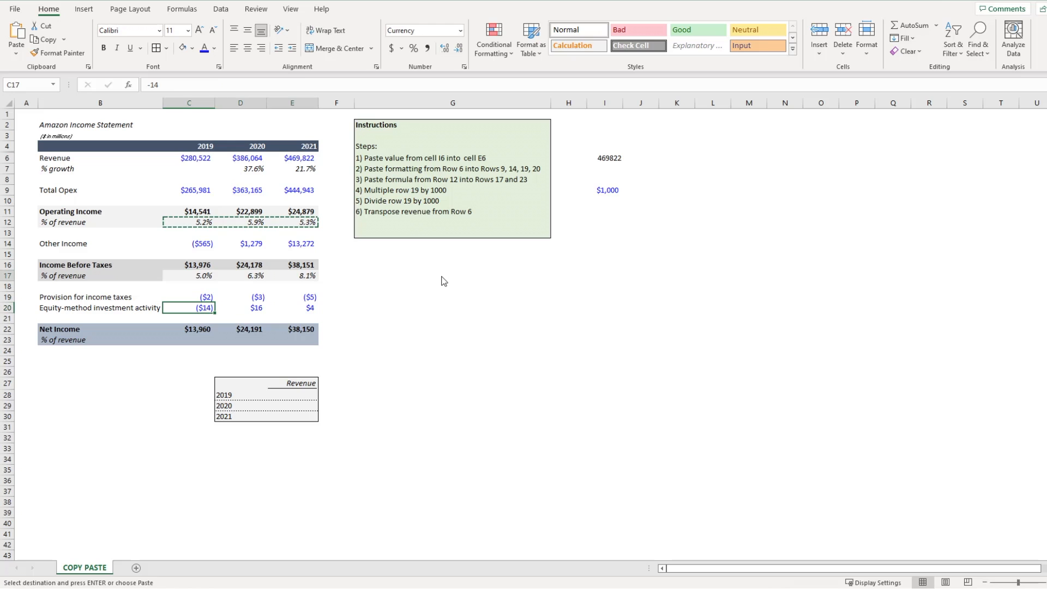
- Paste only the formulas of the copied % of revenue cells into C17:E17 using Paste Special
{"action": "key", "text": "alt+e"}
{"action": "key", "text": "s"}
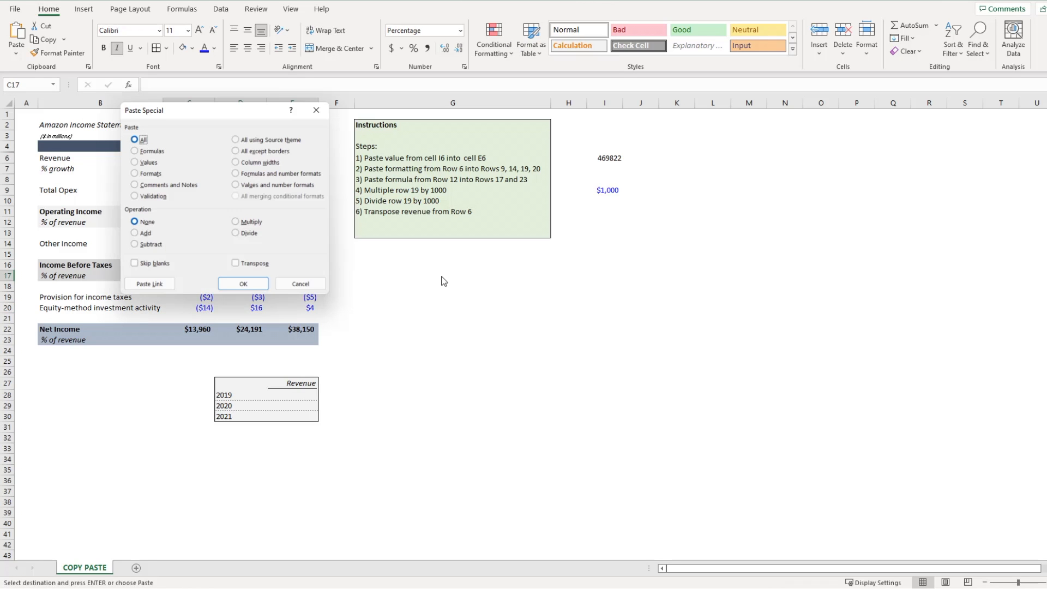
{"action": "key", "text": "f"}
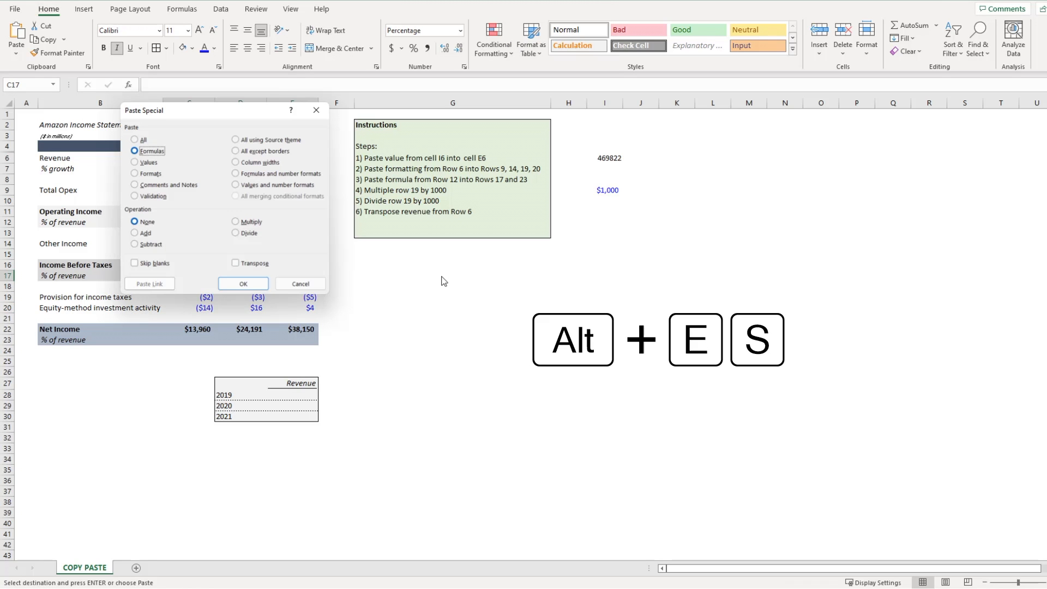
{"action": "key", "text": "Return"}
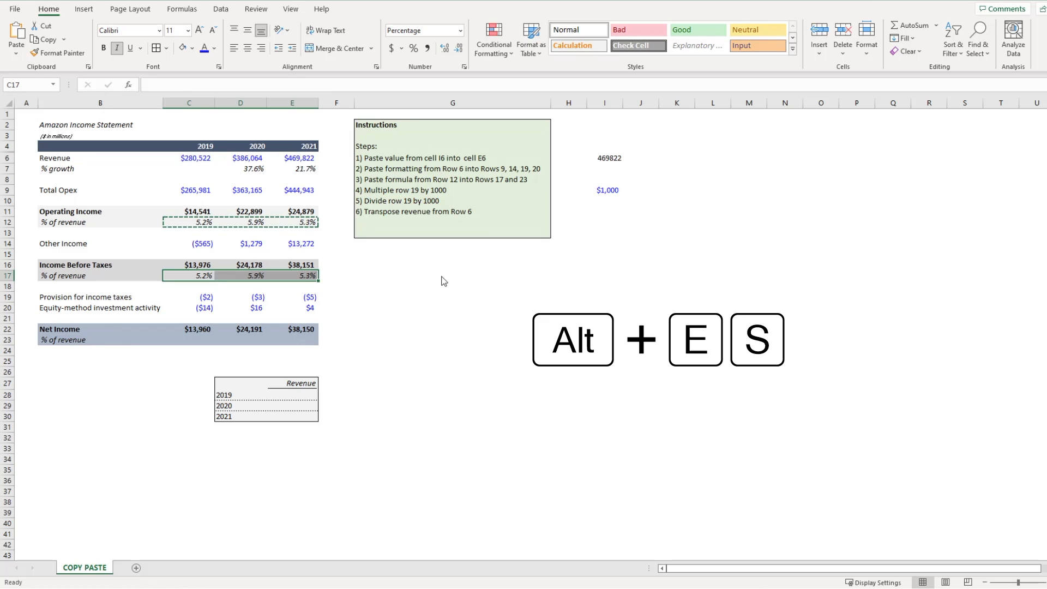
- Paste only the copied formulas into the net income % of revenue cells C23:E23, and clear the copy selection
{"action": "key", "text": "Down"}
{"action": "key", "text": "Down"}
{"action": "key", "text": "Down"}
{"action": "key", "text": "Down"}
{"action": "key", "text": "Down"}
{"action": "key", "text": "Down"}
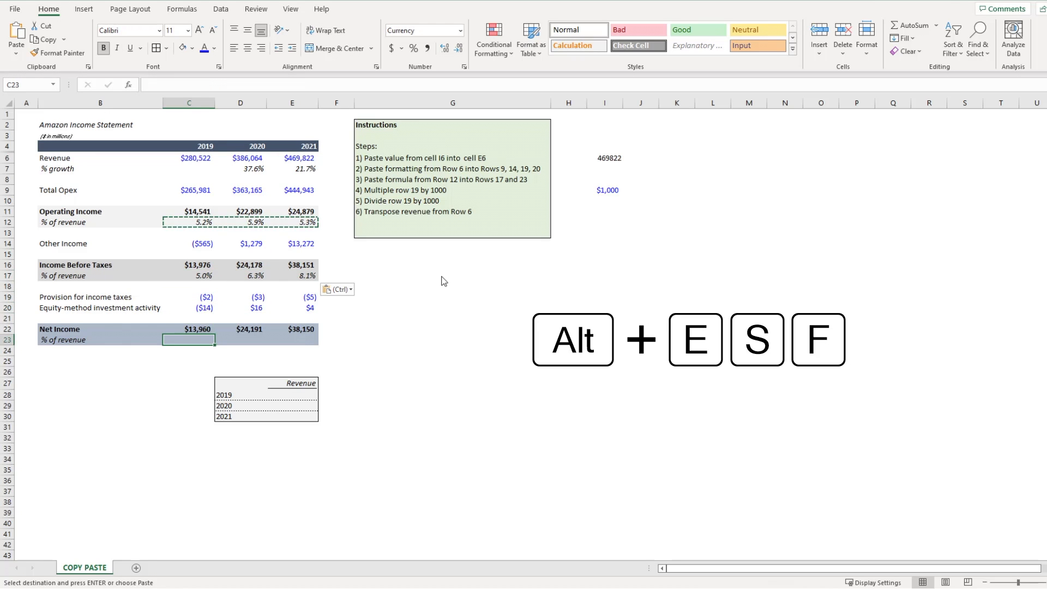
{"action": "key", "text": "alt+e"}
{"action": "key", "text": "s"}
{"action": "key", "text": "f"}
{"action": "key", "text": "Return"}
{"action": "key", "text": "Escape"}
- Examine the cell references in the net income % of revenue formulas in C23, D23 and E23
{"action": "key", "text": "Right"}
{"action": "key", "text": "Left"}
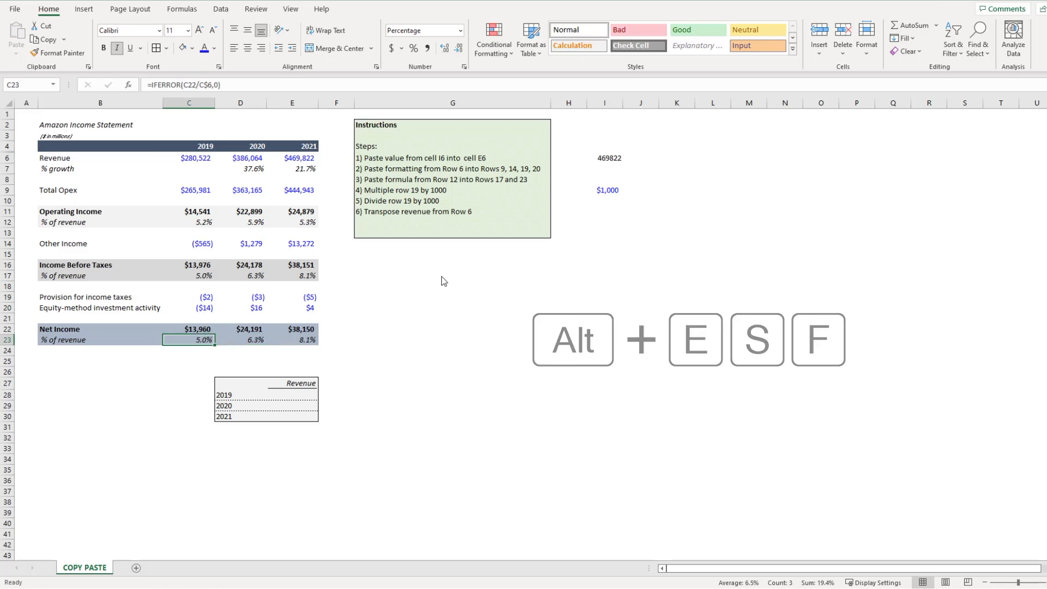
{"action": "key", "text": "F2"}
{"action": "key", "text": "Escape"}
{"action": "key", "text": "Right"}
{"action": "key", "text": "F2"}
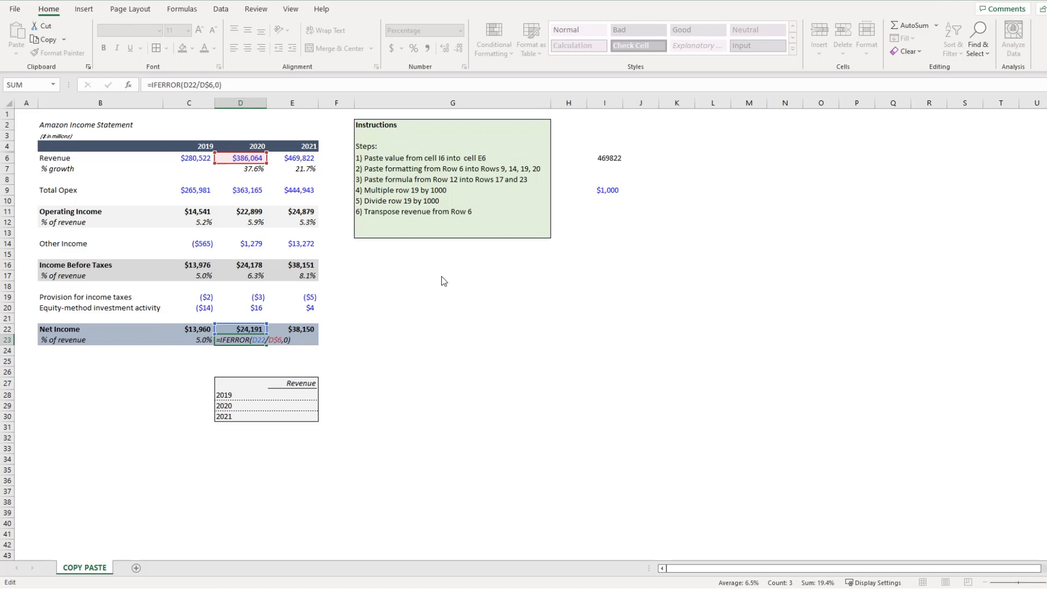
{"action": "key", "text": "Escape"}
{"action": "key", "text": "Right"}
{"action": "key", "text": "F2"}
{"action": "key", "text": "Escape"}
{"action": "key", "text": "Left"}
{"action": "key", "text": "Left"}
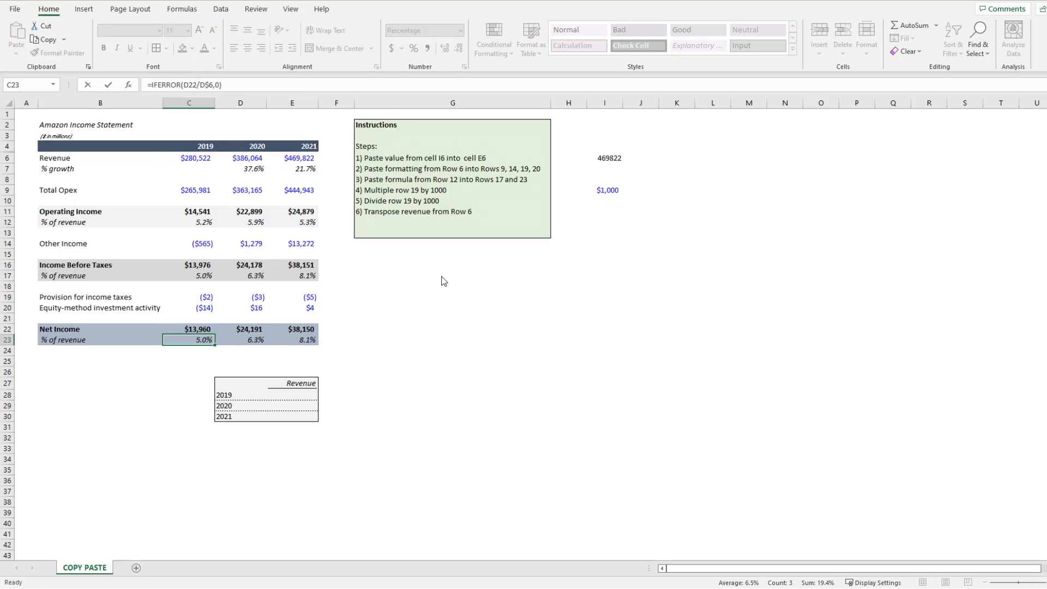
{"action": "key", "text": "F2"}
{"action": "key", "text": "Escape"}
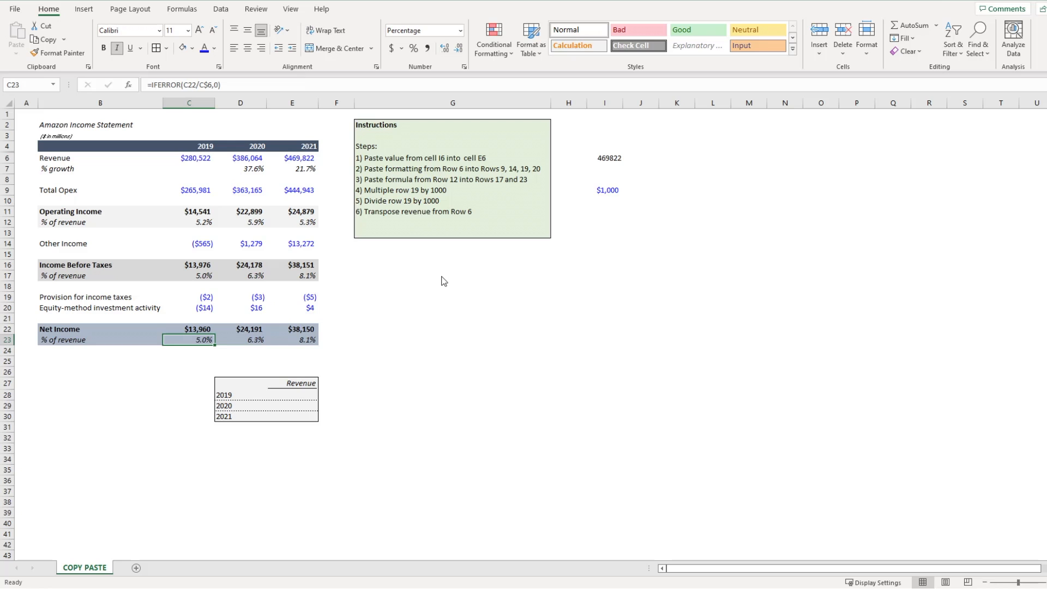
- Examine the underlying values of the provision for income taxes in C19, D19 and E19
{"action": "key", "text": "Up"}
{"action": "key", "text": "Up"}
{"action": "key", "text": "Up"}
{"action": "key", "text": "Up"}
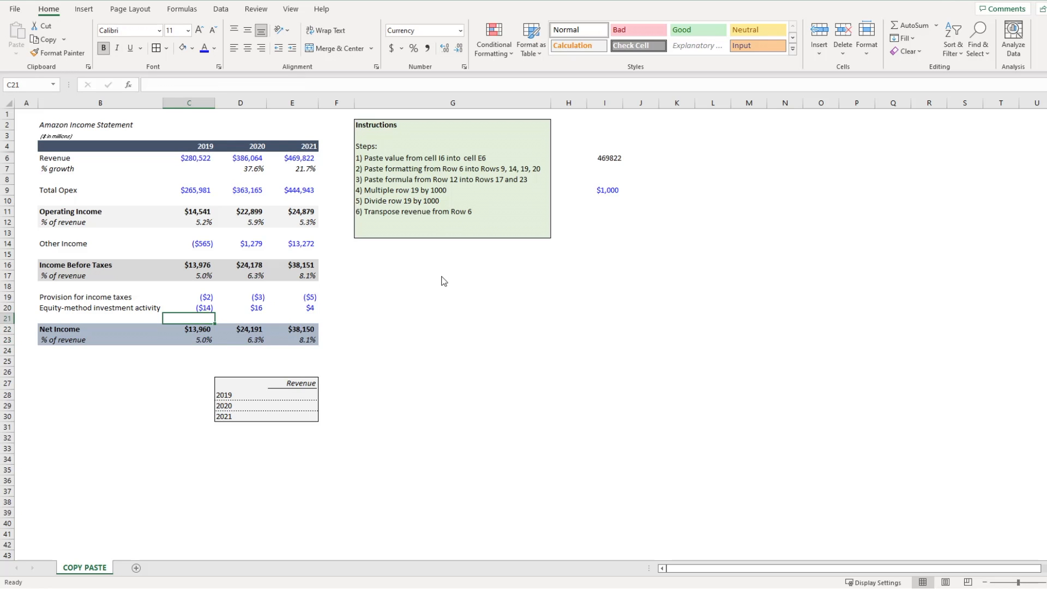
{"action": "key", "text": "F2"}
{"action": "key", "text": "Tab"}
{"action": "key", "text": "F2"}
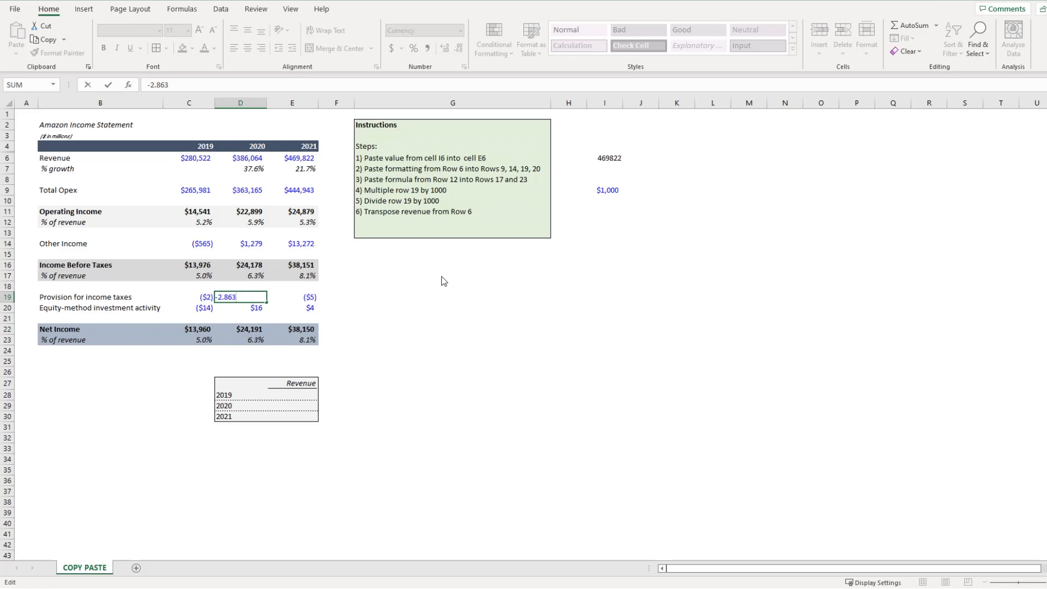
{"action": "key", "text": "Escape"}
{"action": "key", "text": "Right"}
{"action": "key", "text": "F2"}
{"action": "key", "text": "Escape"}
{"action": "key", "text": "Left"}
{"action": "key", "text": "F2"}
{"action": "key", "text": "Escape"}
{"action": "key", "text": "Left"}
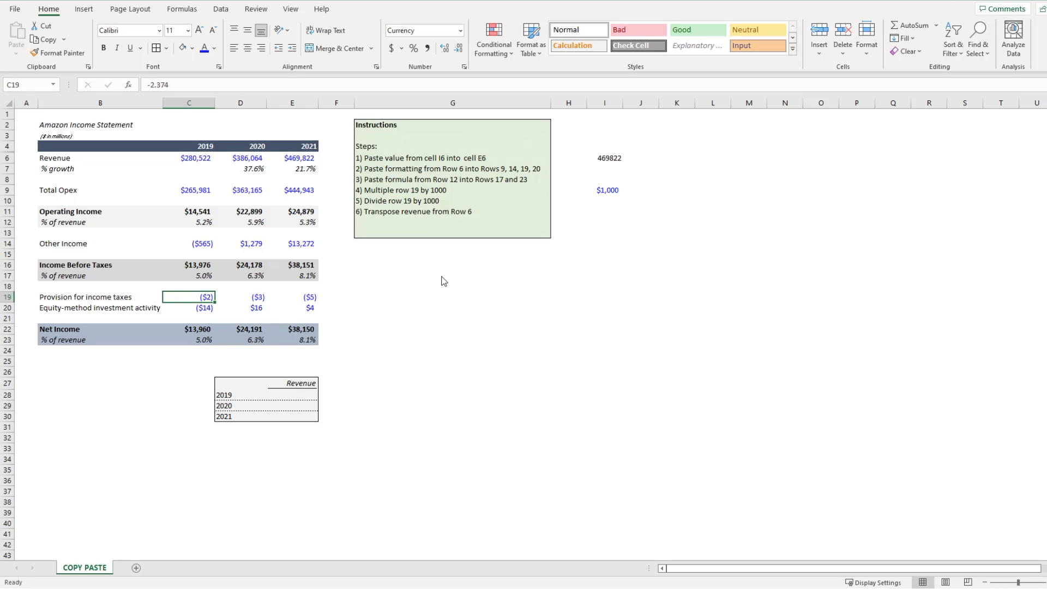
- Copy the 1,000 factor from cell I9
{"action": "key", "text": "Right"}
{"action": "key", "text": "Right"}
{"action": "key", "text": "Right"}
{"action": "key", "text": "Right"}
{"action": "key", "text": "Right"}
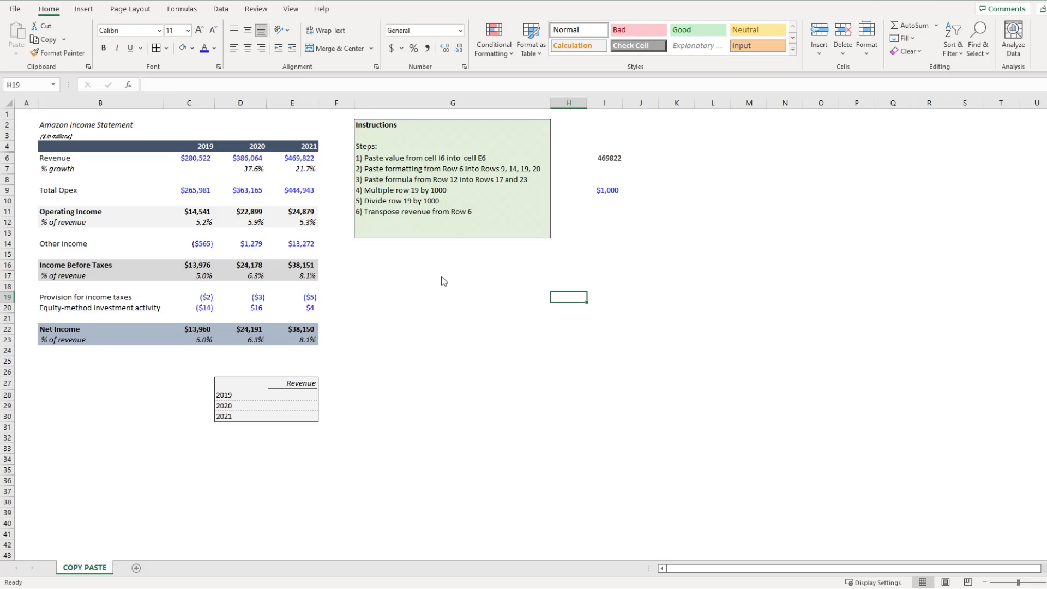
{"action": "key", "text": "Right"}
{"action": "key", "text": "ctrl+Up"}
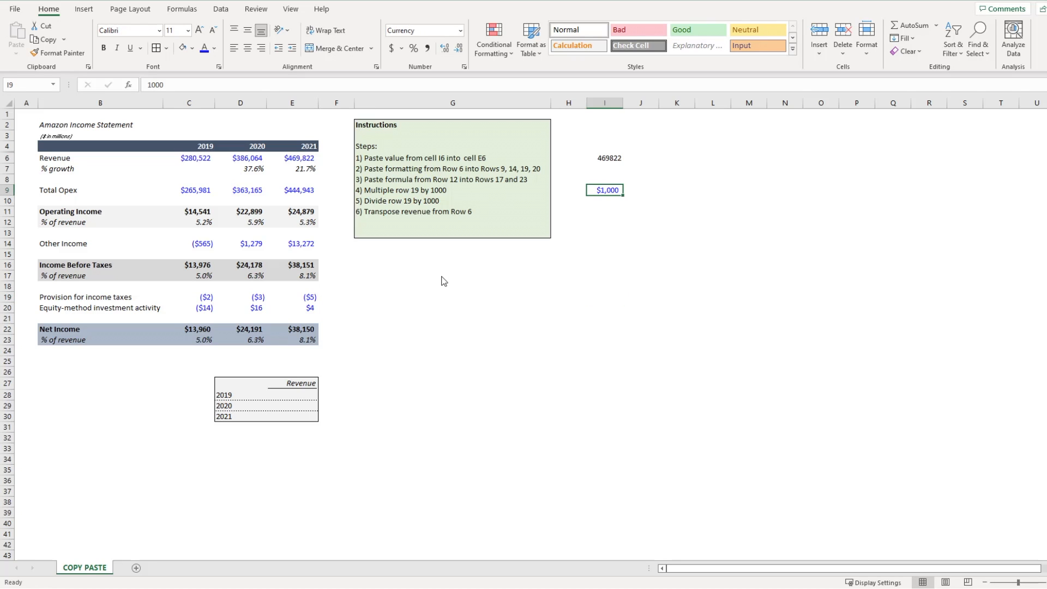
{"action": "key", "text": "ctrl+c"}
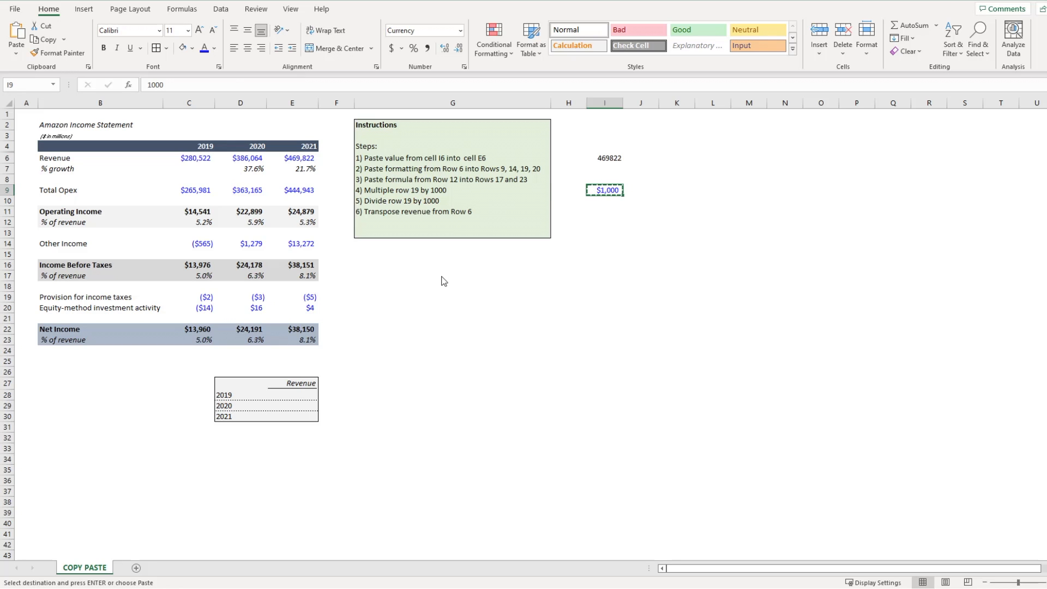
- Multiply the provision for income taxes cells C19:E19 by the copied 1,000 using the Paste Special Multiply operation
{"action": "key", "text": "Left"}
{"action": "key", "text": "Left"}
{"action": "key", "text": "Left"}
{"action": "key", "text": "Left"}
{"action": "key", "text": "Left"}
{"action": "key", "text": "Down"}
{"action": "key", "text": "Down"}
{"action": "key", "text": "Left"}
{"action": "key", "text": "Down"}
{"action": "key", "text": "Down"}
{"action": "key", "text": "Down"}
{"action": "key", "text": "Down"}
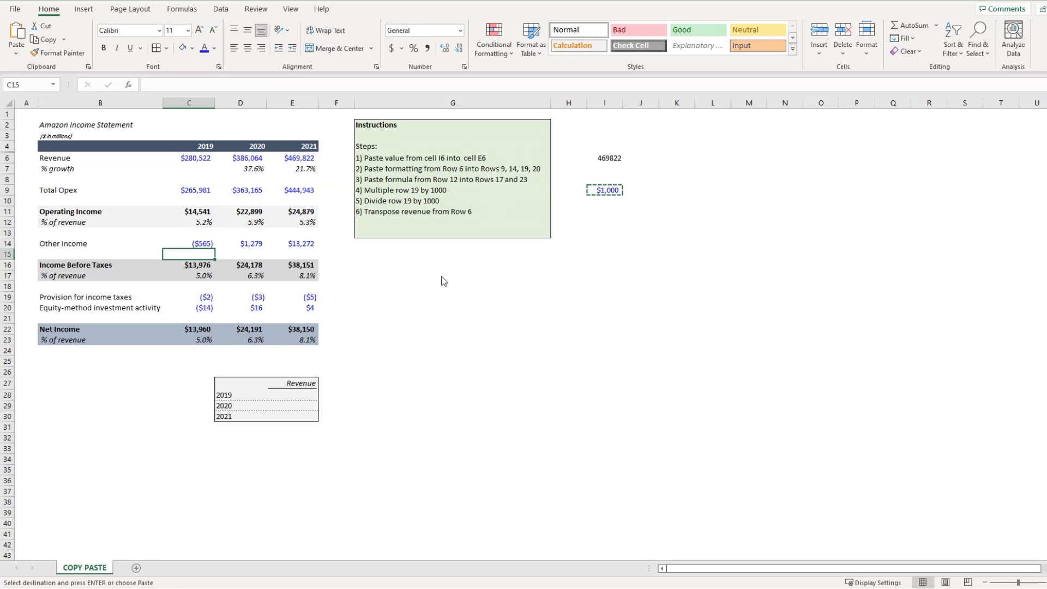
{"action": "key", "text": "Down"}
{"action": "key", "text": "Down"}
{"action": "key", "text": "Down"}
{"action": "key", "text": "Down"}
{"action": "key", "text": "shift+Right"}
{"action": "key", "text": "shift+Right"}
{"action": "key", "text": "alt+e"}
{"action": "key", "text": "s"}
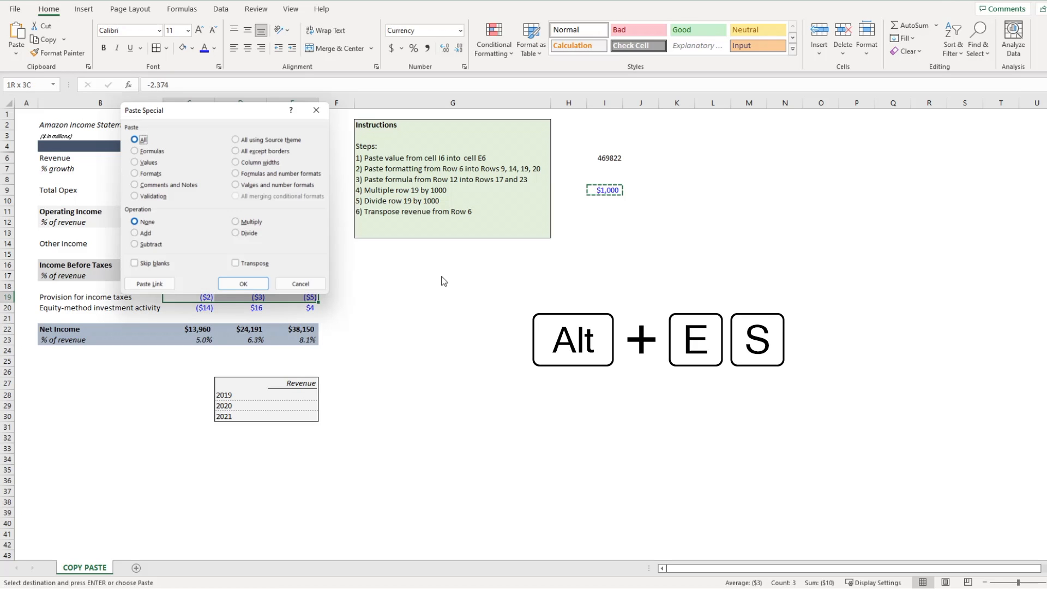
{"action": "key", "text": "m"}
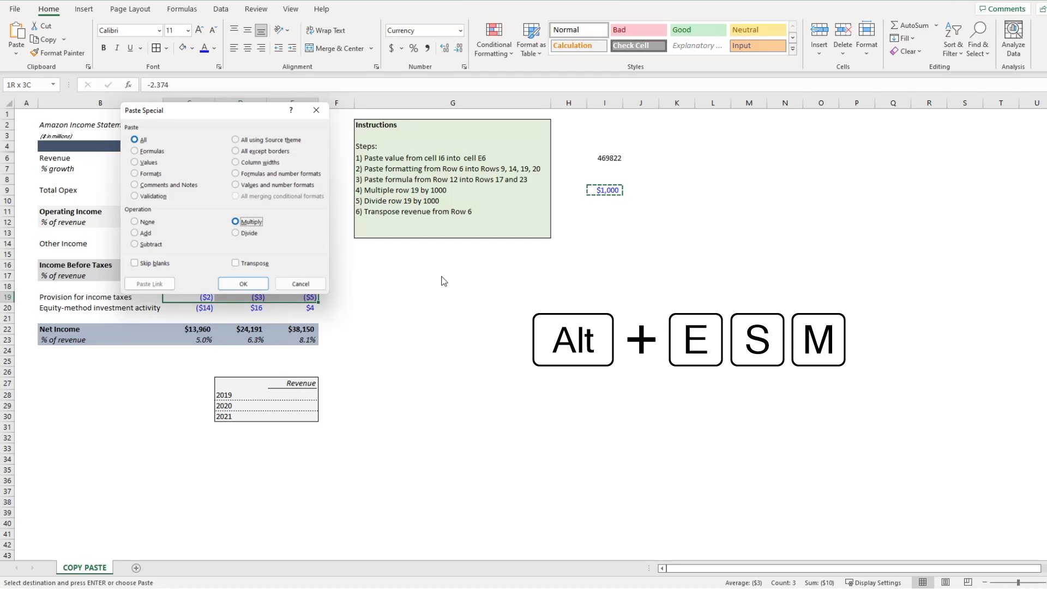
{"action": "key", "text": "Return"}
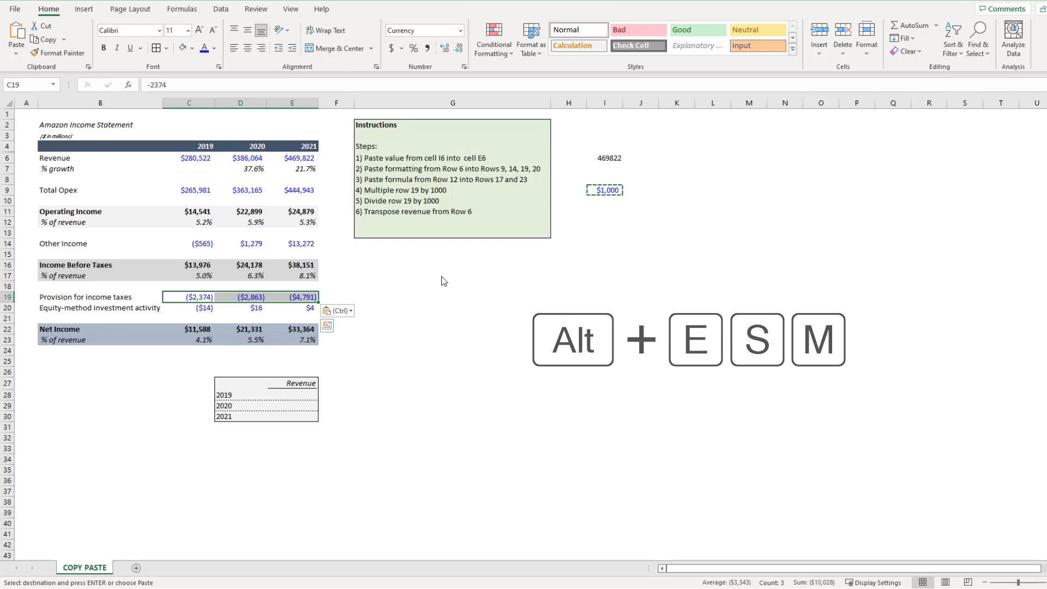
- Check the underlying values of the multiplied income tax provision cells C19, D19 and E19
{"action": "key", "text": "Right"}
{"action": "key", "text": "Left"}
{"action": "key", "text": "F2"}
{"action": "key", "text": "Tab"}
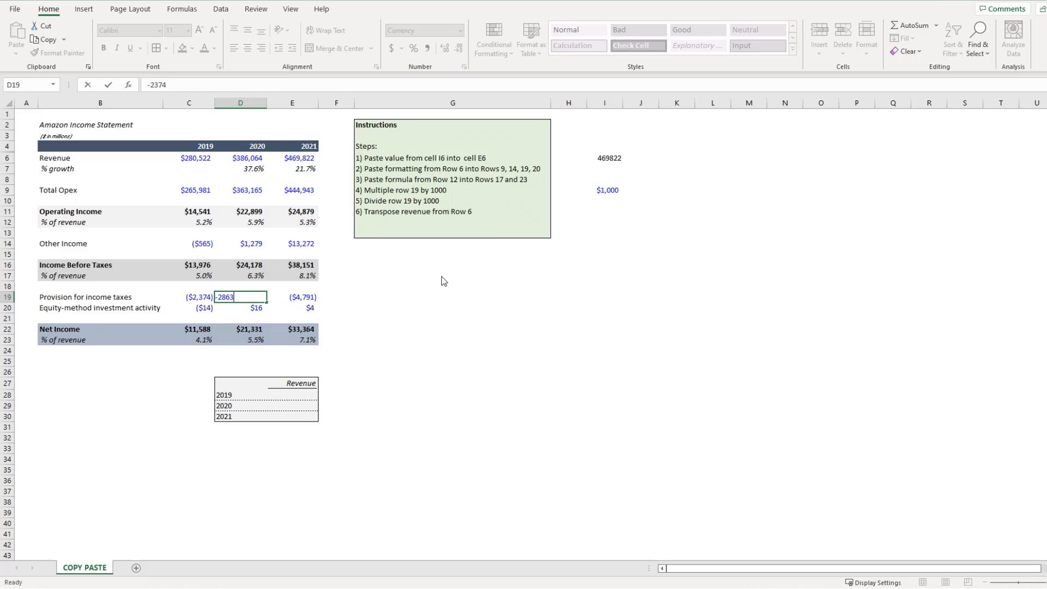
{"action": "key", "text": "F2"}
{"action": "key", "text": "Tab"}
{"action": "key", "text": "F2"}
{"action": "key", "text": "F2"}
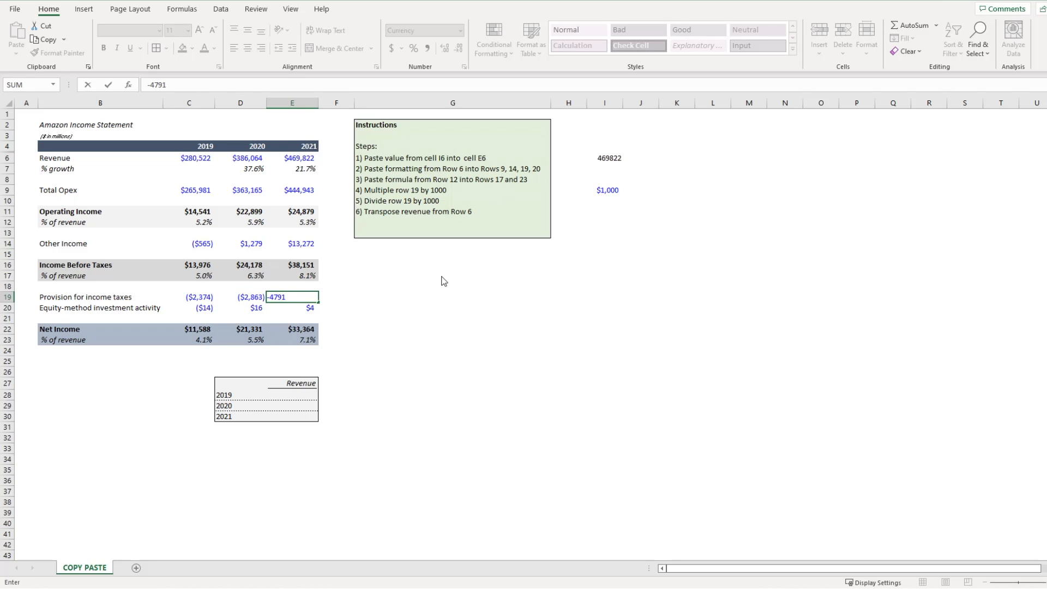
{"action": "key", "text": "Escape"}
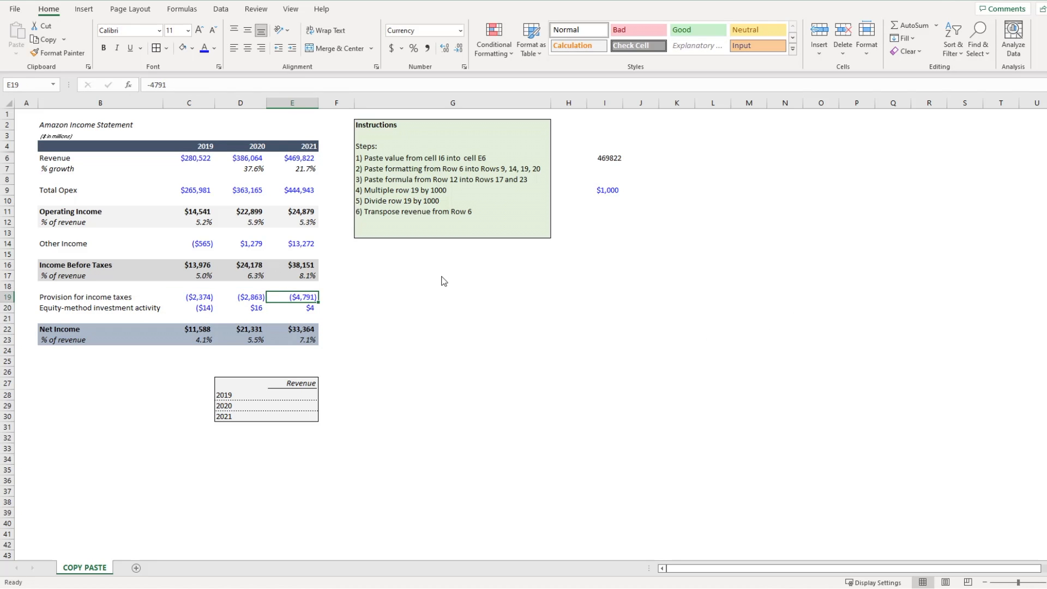
- Return to cell I9 and copy its 1,000 value again for the division
{"action": "key", "text": "Right"}
{"action": "key", "text": "Right"}
{"action": "key", "text": "Right"}
{"action": "key", "text": "Right"}
{"action": "key", "text": "ctrl+Up"}
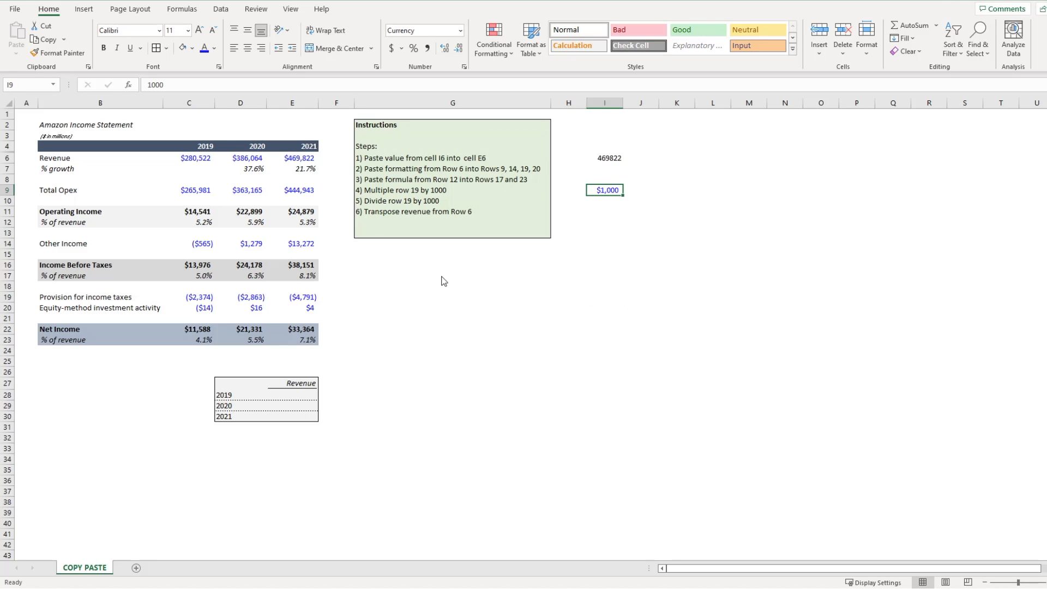
{"action": "key", "text": "ctrl+c"}
- Divide the provision for income taxes cells C19:E19 by the copied 1,000 using the Paste Special Divide operation
{"action": "key", "text": "Down"}
{"action": "key", "text": "Left"}
{"action": "key", "text": "Left"}
{"action": "key", "text": "Left"}
{"action": "key", "text": "Left"}
{"action": "key", "text": "Left"}
{"action": "key", "text": "Left"}
{"action": "key", "text": "Left"}
{"action": "key", "text": "Left"}
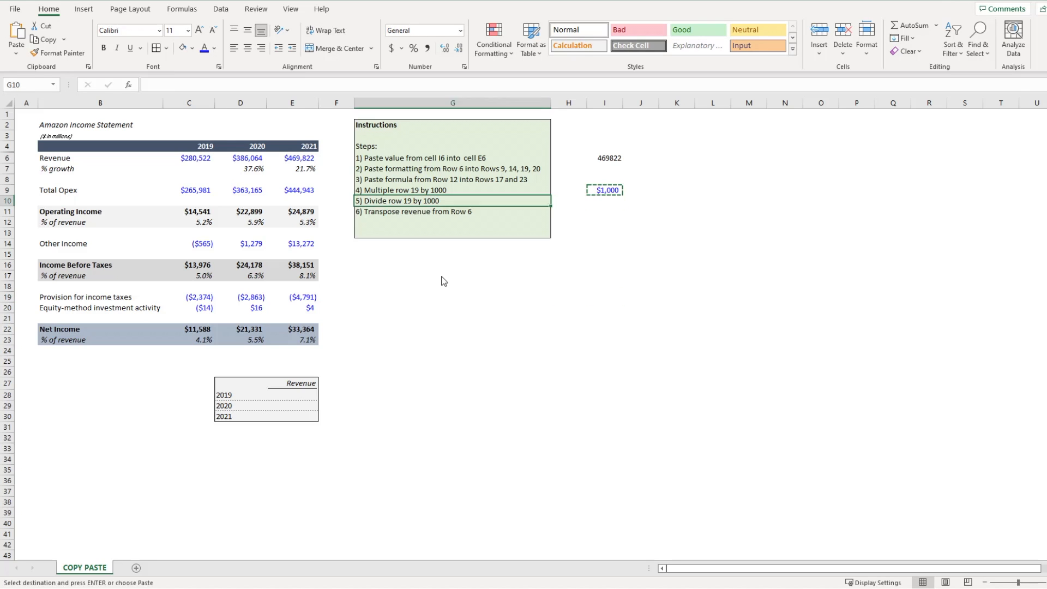
{"action": "key", "text": "Down"}
{"action": "key", "text": "Down"}
{"action": "key", "text": "Down"}
{"action": "key", "text": "Down"}
{"action": "key", "text": "Down"}
{"action": "key", "text": "Down"}
{"action": "key", "text": "Right"}
{"action": "key", "text": "Right"}
{"action": "key", "text": "Down"}
{"action": "key", "text": "Down"}
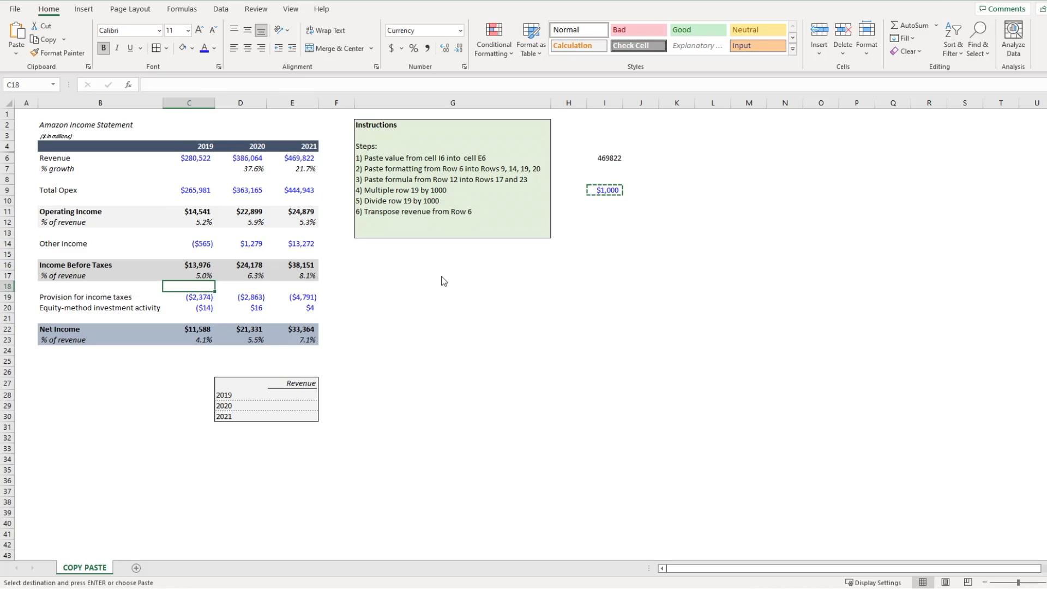
{"action": "key", "text": "Down"}
{"action": "key", "text": "shift+Right"}
{"action": "key", "text": "shift+Right"}
{"action": "key", "text": "alt+e"}
{"action": "key", "text": "s"}
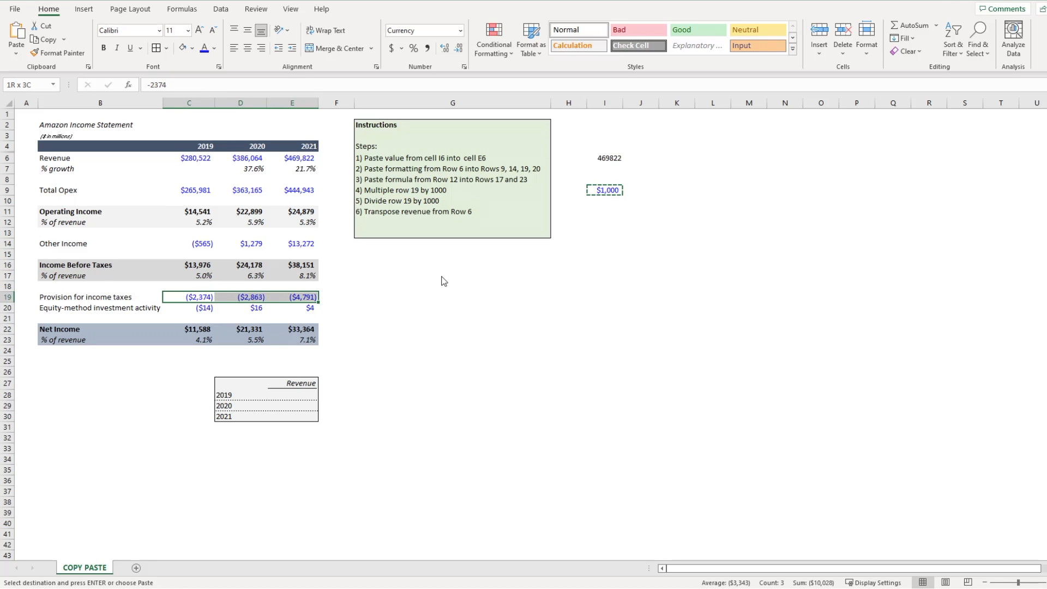
{"action": "key", "text": "i"}
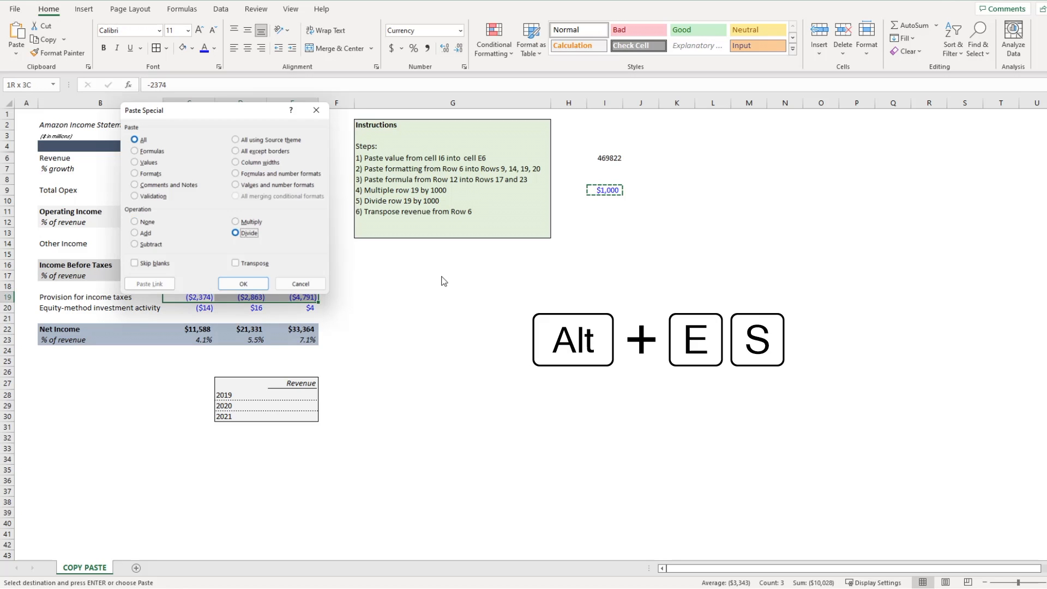
{"action": "key", "text": "Return"}
- Check the underlying values of the divided income tax cells C19:E19, and undo the division
{"action": "key", "text": "F2"}
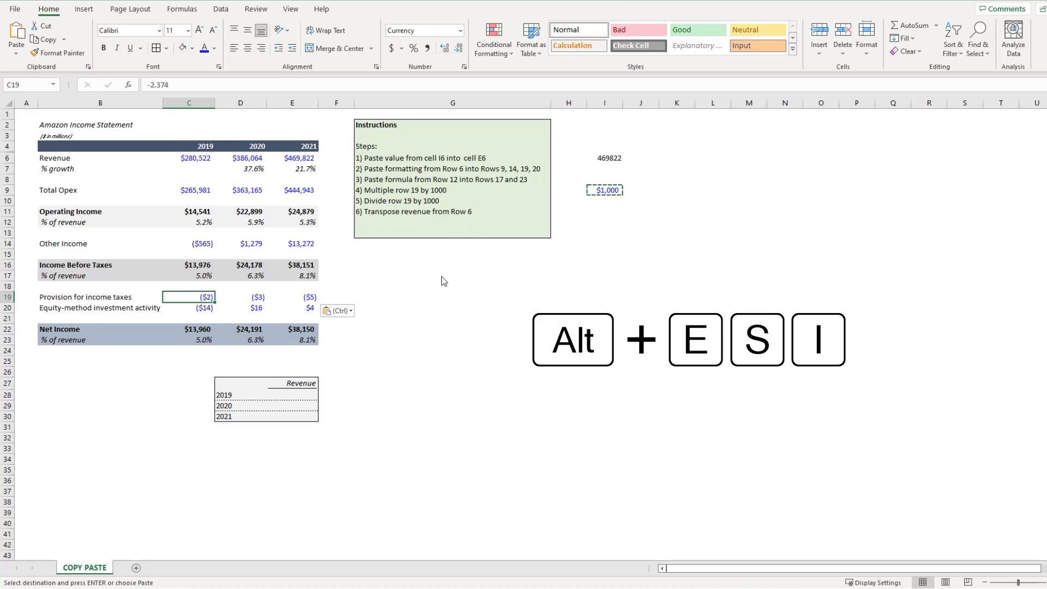
{"action": "key", "text": "Tab"}
{"action": "key", "text": "F2"}
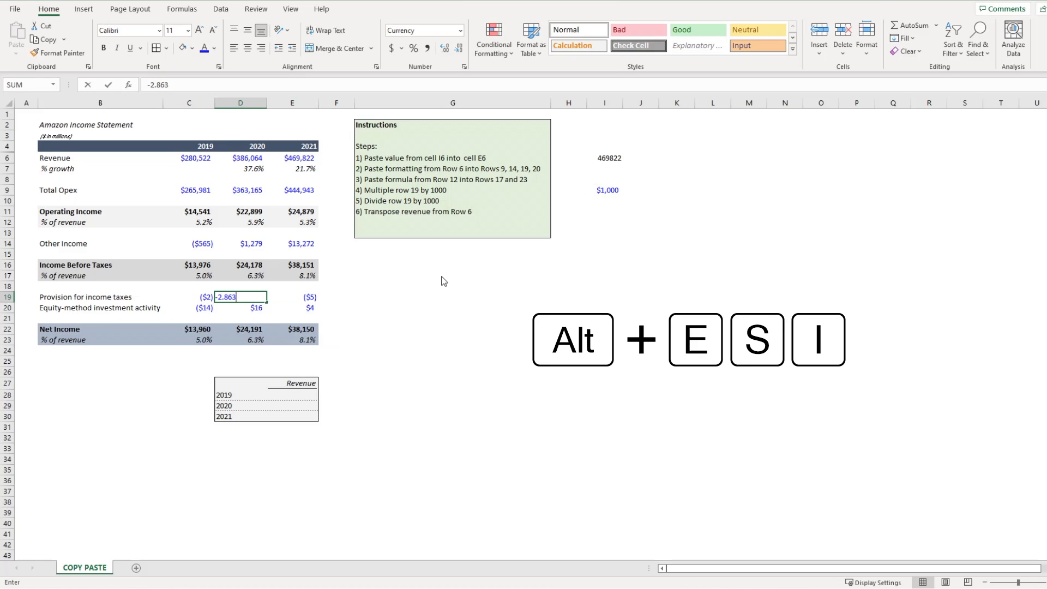
{"action": "key", "text": "Tab"}
{"action": "key", "text": "F2"}
{"action": "key", "text": "Escape"}
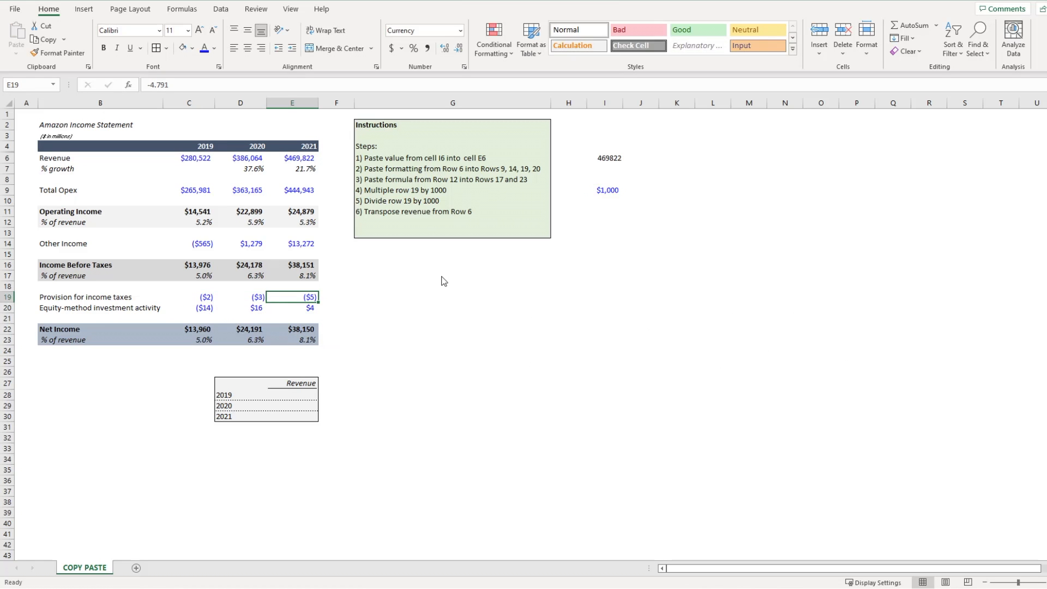
{"action": "key", "text": "ctrl+z"}
- Inspect the underlying income tax provision values in D19 and E19 after the undo
{"action": "key", "text": "Right"}
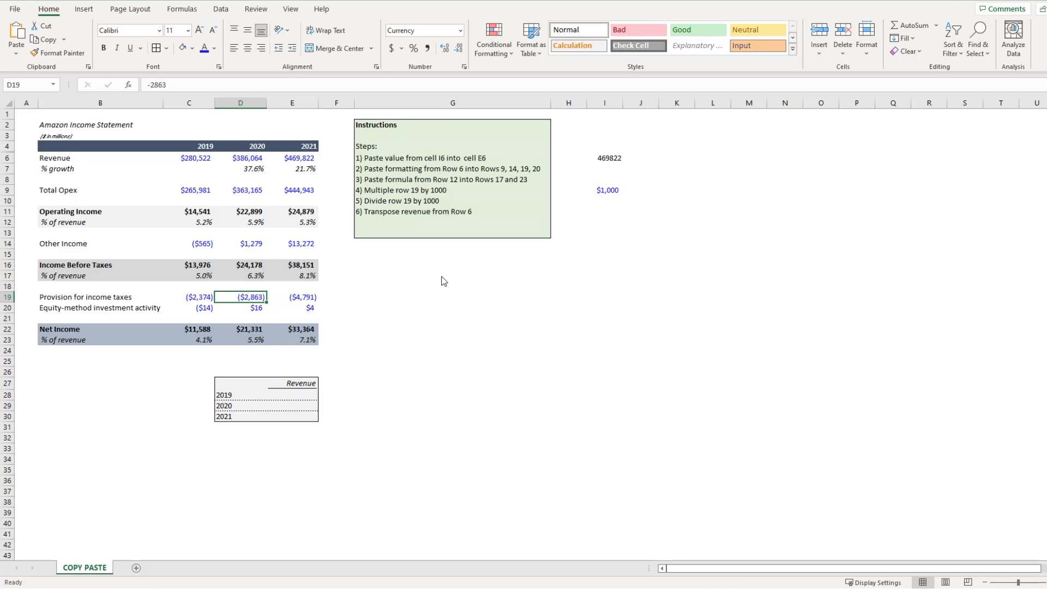
{"action": "key", "text": "F2"}
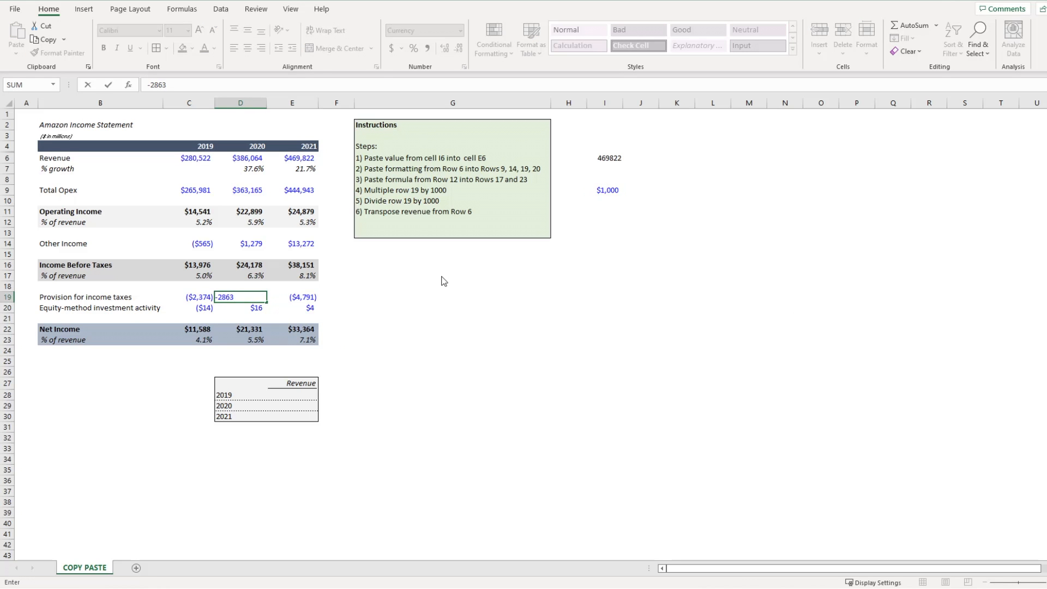
{"action": "key", "text": "Tab"}
{"action": "key", "text": "F2"}
{"action": "key", "text": "Escape"}
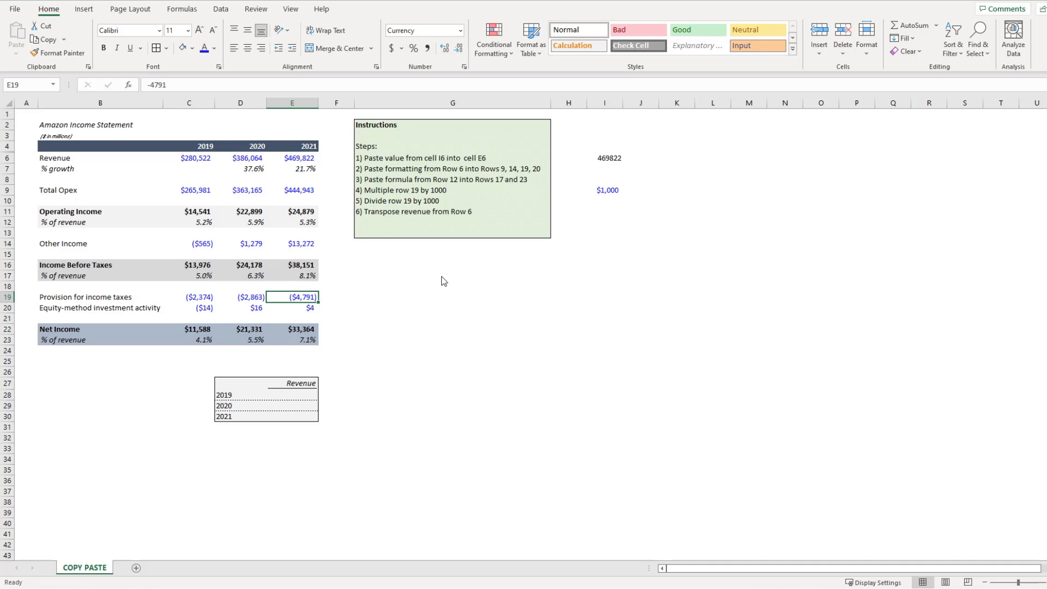
- Copy the 2019 to 2021 revenue values in cells C6:E6
{"action": "key", "text": "Up"}
{"action": "key", "text": "Up"}
{"action": "key", "text": "Up"}
{"action": "key", "text": "Up"}
{"action": "key", "text": "Up"}
{"action": "key", "text": "Up"}
{"action": "key", "text": "Up"}
{"action": "key", "text": "Left"}
{"action": "key", "text": "Left"}
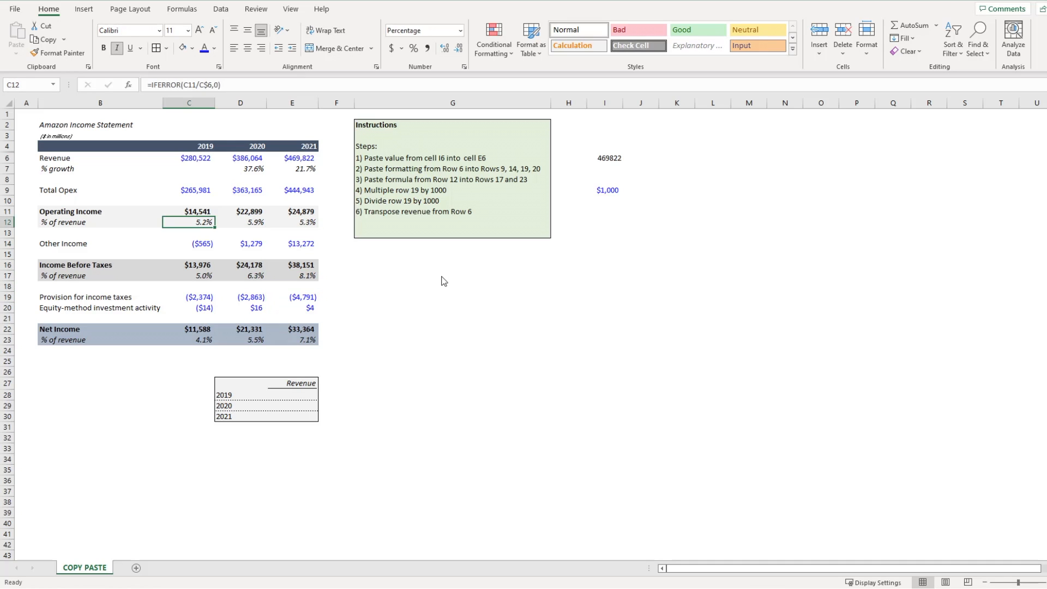
{"action": "key", "text": "Up"}
{"action": "key", "text": "Up"}
{"action": "key", "text": "Up"}
{"action": "key", "text": "Up"}
{"action": "key", "text": "Up"}
{"action": "key", "text": "Up"}
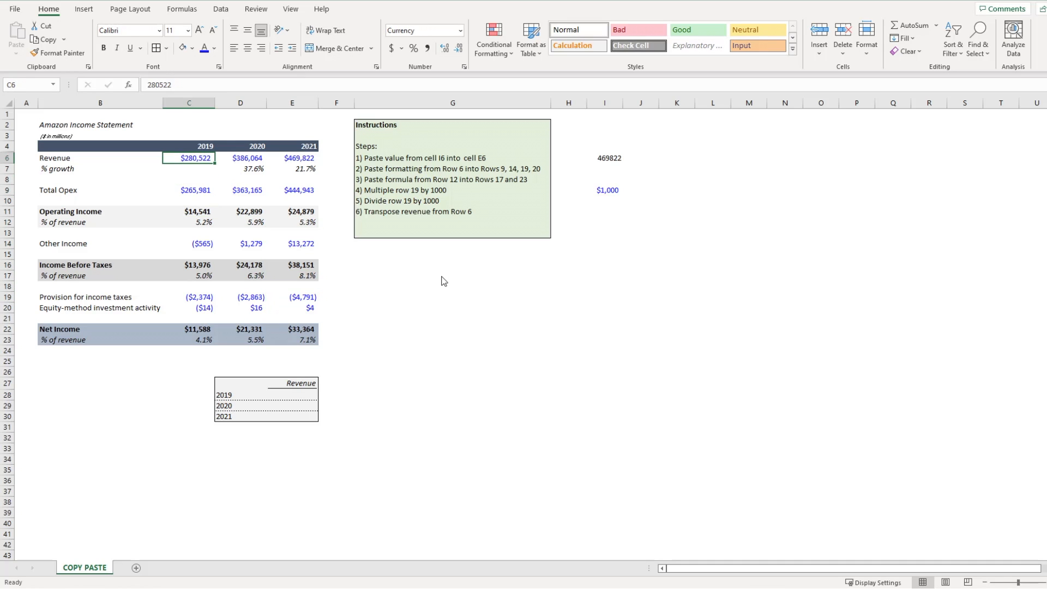
{"action": "key", "text": "shift+Right"}
{"action": "key", "text": "shift+Right"}
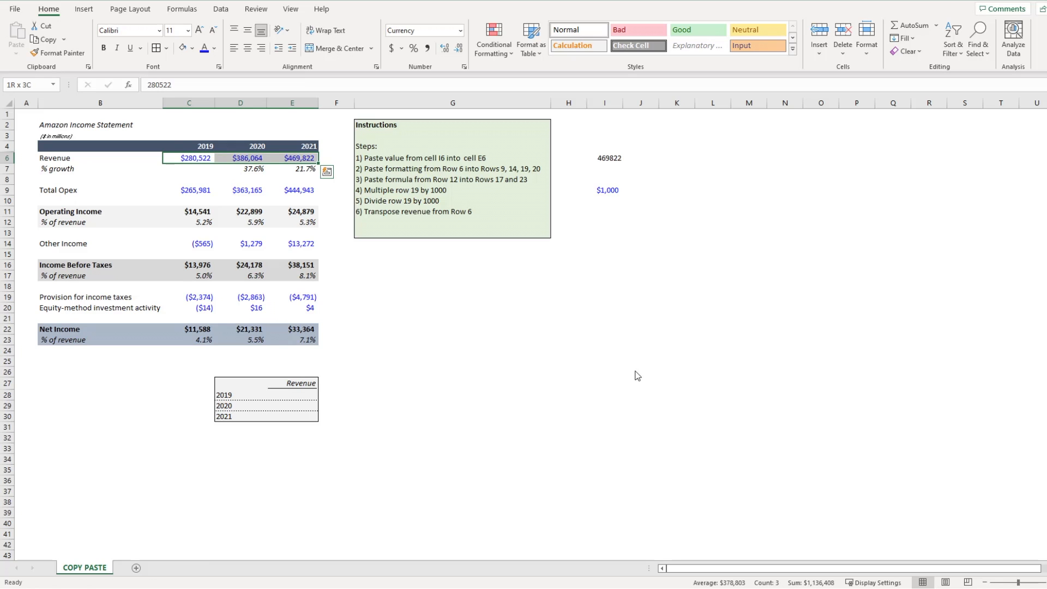
{"action": "key", "text": "ctrl+c"}
- Paste the copied revenue as transposed values into the small Revenue table starting at cell E28, and clear the copy selection
{"action": "key", "text": "Down"}
{"action": "key", "text": "Down"}
{"action": "key", "text": "Down"}
{"action": "key", "text": "Down"}
{"action": "key", "text": "Down"}
{"action": "key", "text": "Down"}
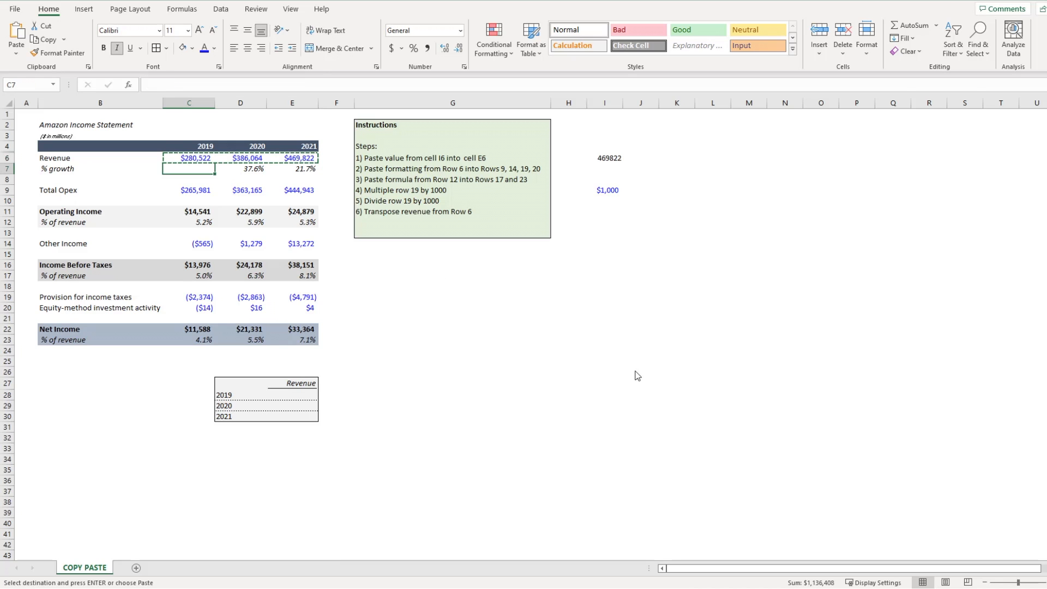
{"action": "key", "text": "Right"}
{"action": "key", "text": "Right"}
{"action": "key", "text": "Down"}
{"action": "key", "text": "Down"}
{"action": "key", "text": "Down"}
{"action": "key", "text": "Down"}
{"action": "key", "text": "Down"}
{"action": "key", "text": "Down"}
{"action": "key", "text": "Down"}
{"action": "key", "text": "Down"}
{"action": "key", "text": "Down"}
{"action": "key", "text": "Down"}
{"action": "key", "text": "Down"}
{"action": "key", "text": "Down"}
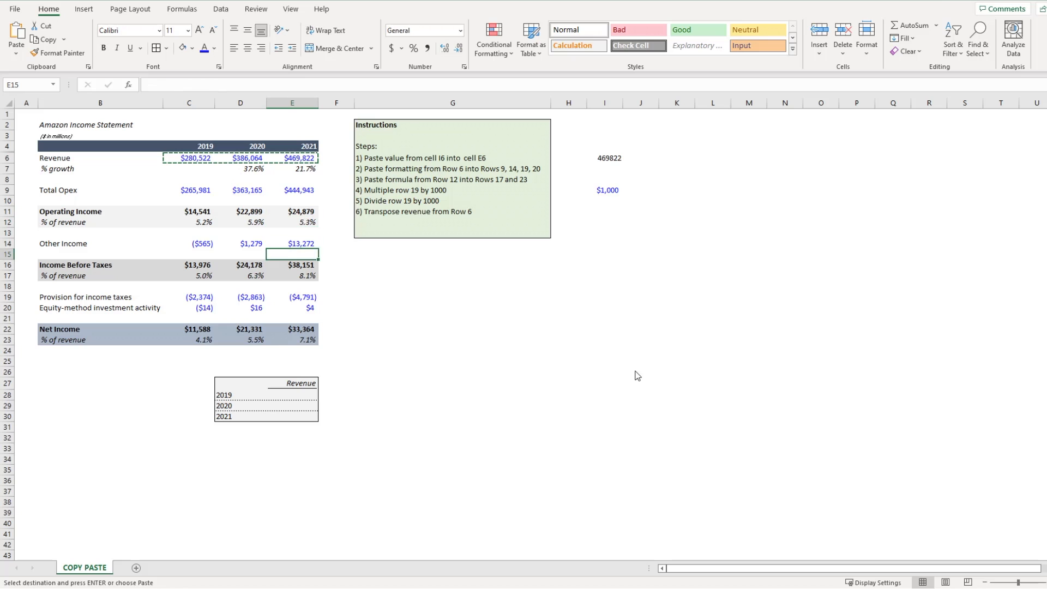
{"action": "key", "text": "Down"}
{"action": "key", "text": "Down"}
{"action": "key", "text": "Down"}
{"action": "key", "text": "Down"}
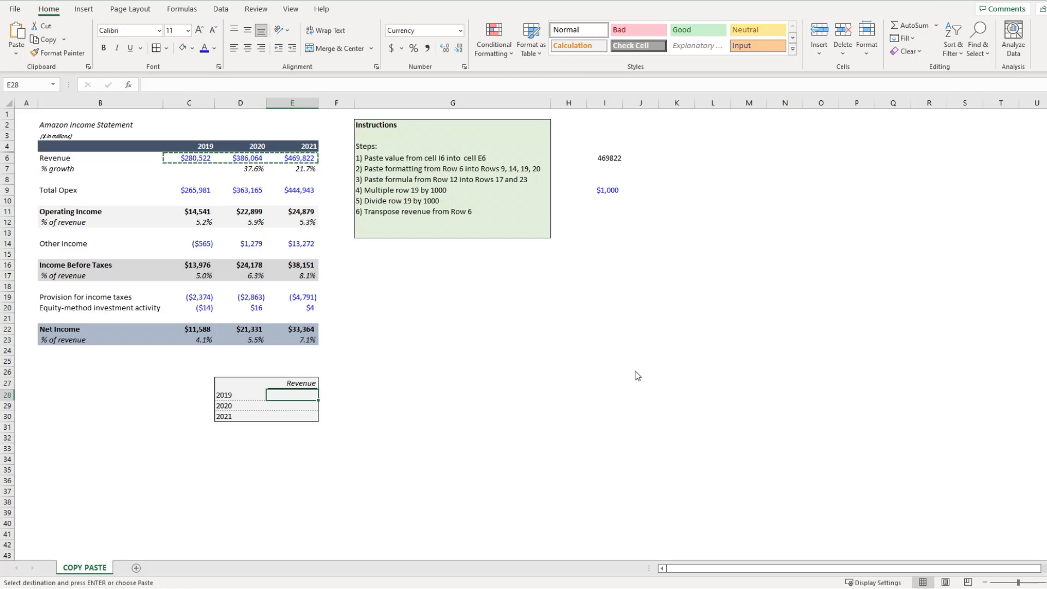
{"action": "key", "text": "ctrl+alt+v"}
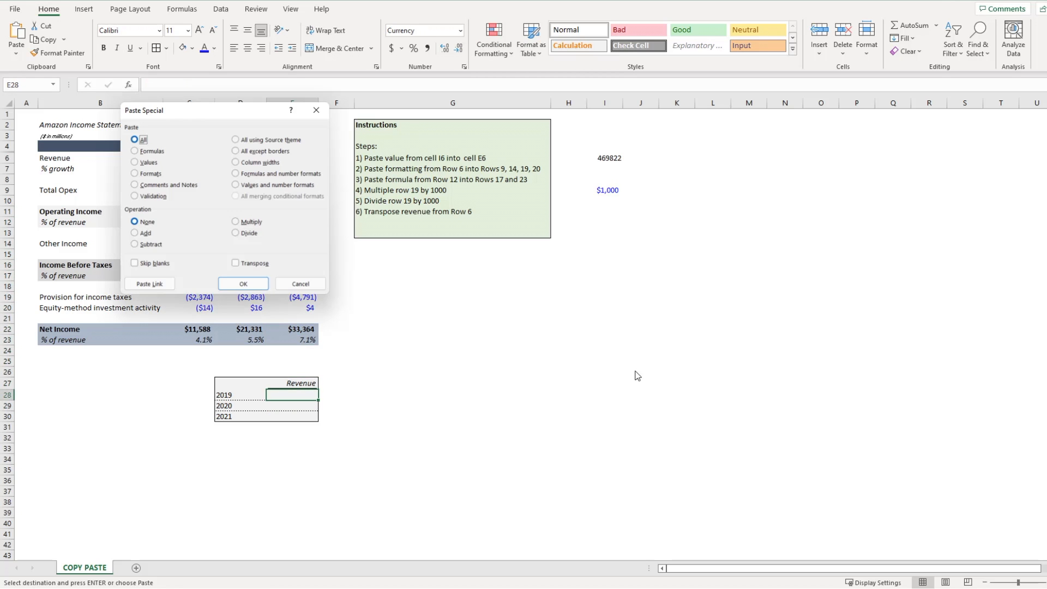
{"action": "key", "text": "v"}
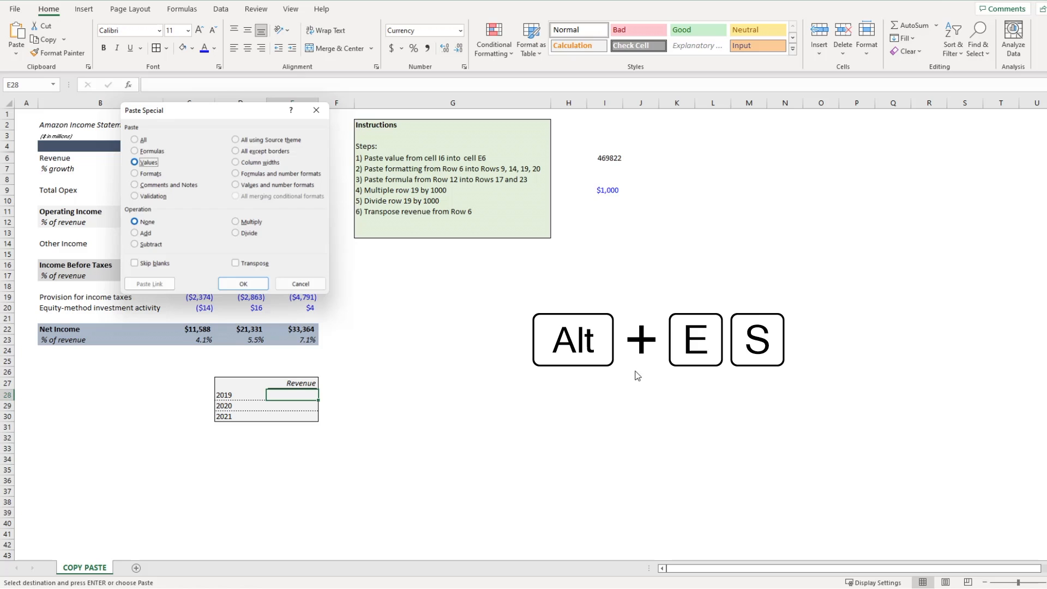
{"action": "key", "text": "e"}
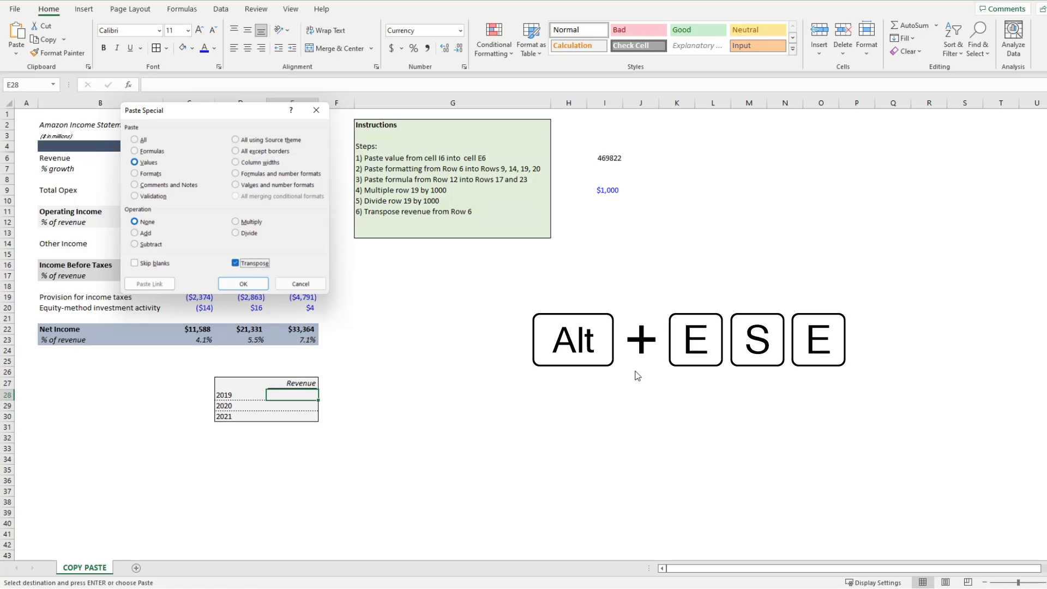
{"action": "key", "text": "Return"}
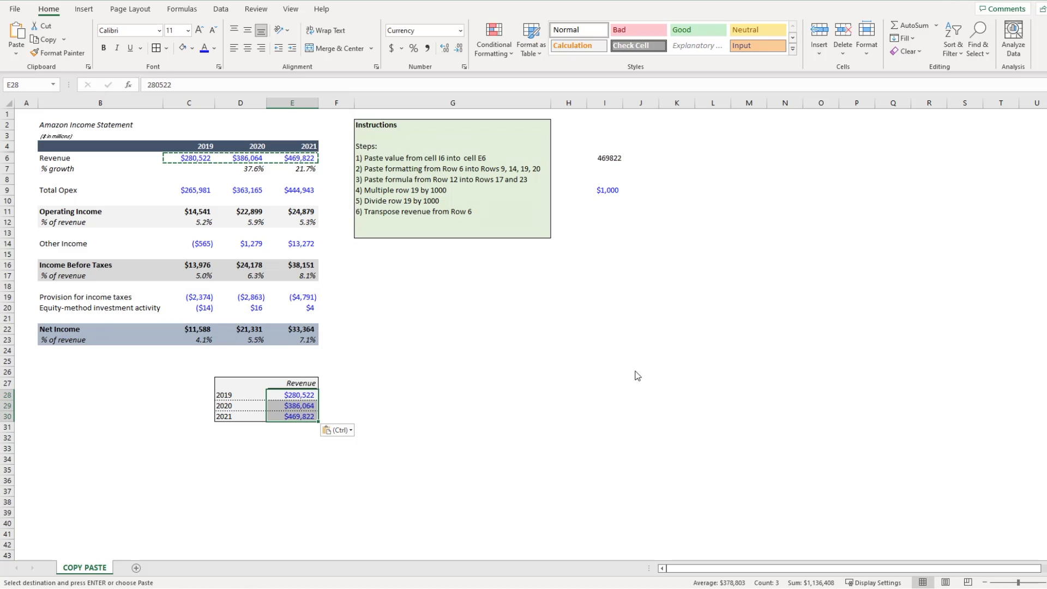
{"action": "key", "text": "Right"}
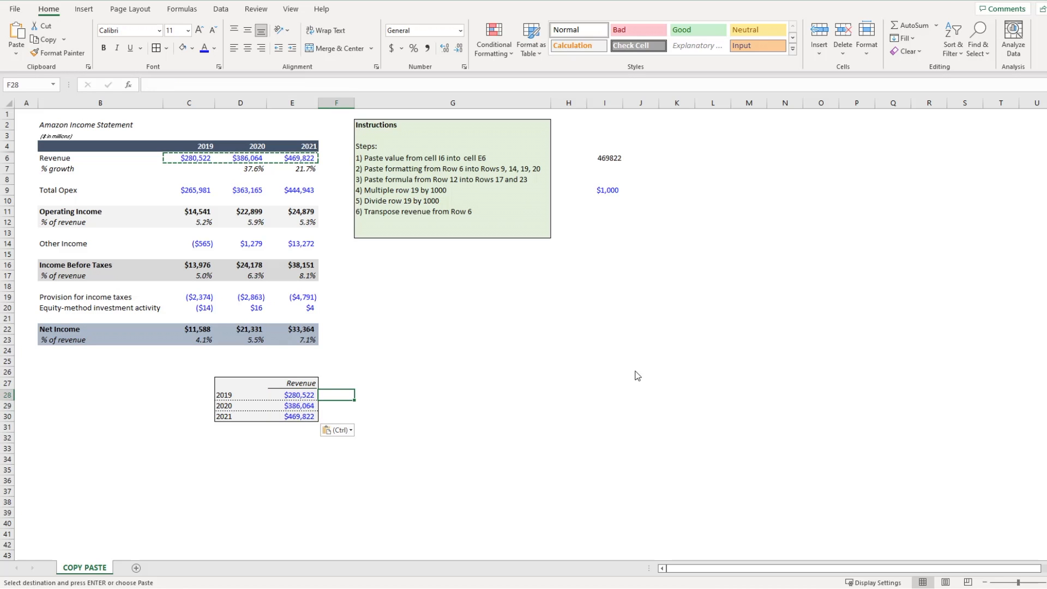
{"action": "key", "text": "Down"}
{"action": "key", "text": "Down"}
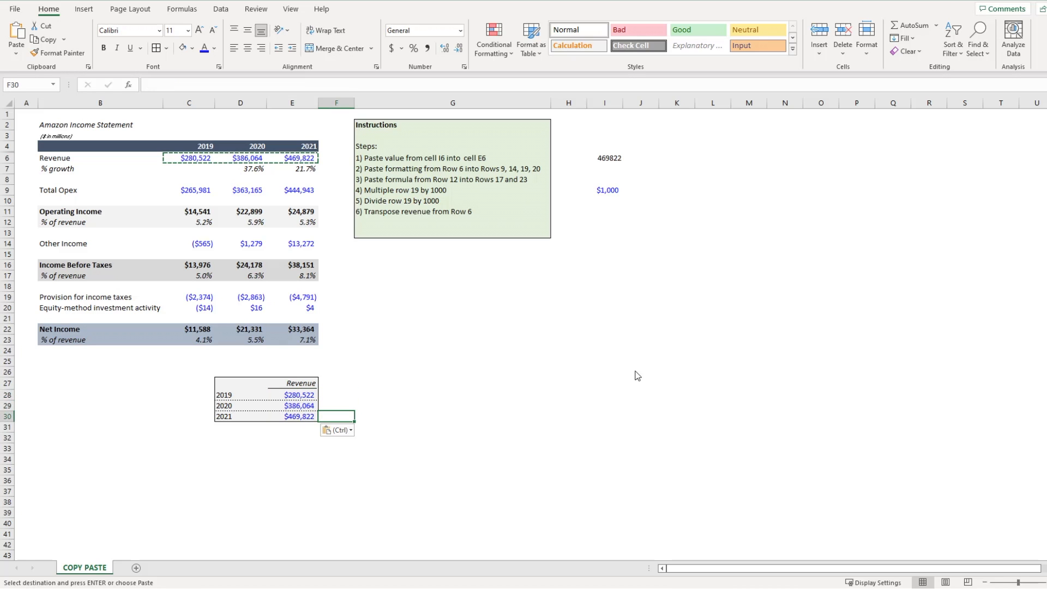
{"action": "key", "text": "Escape"}
{"action": "key", "text": "Up"}
{"action": "key", "text": "Up"}
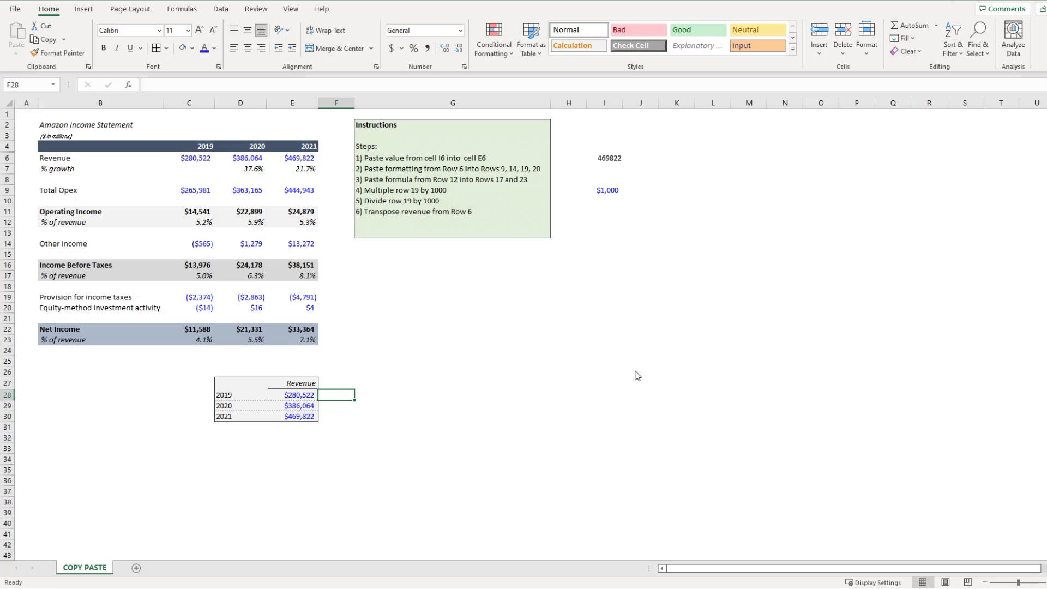